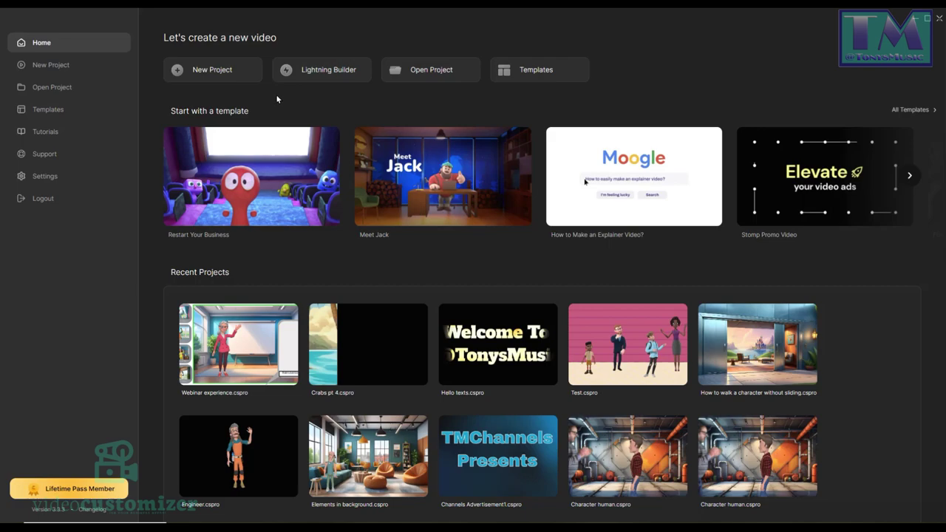
Create a new project and place the Doors background from the backgrounds library on the canvas.
{"action": "left_click", "coordinate": [221, 79]}
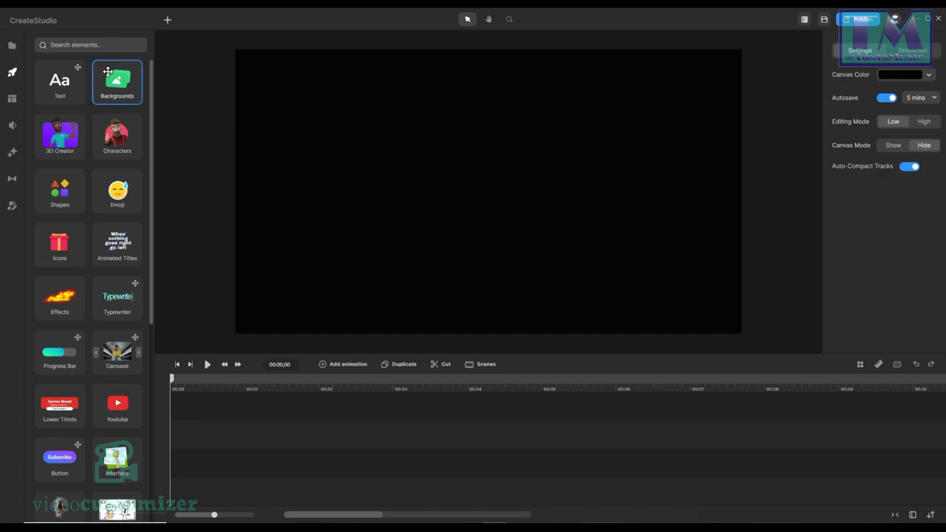
{"action": "left_click", "coordinate": [116, 83]}
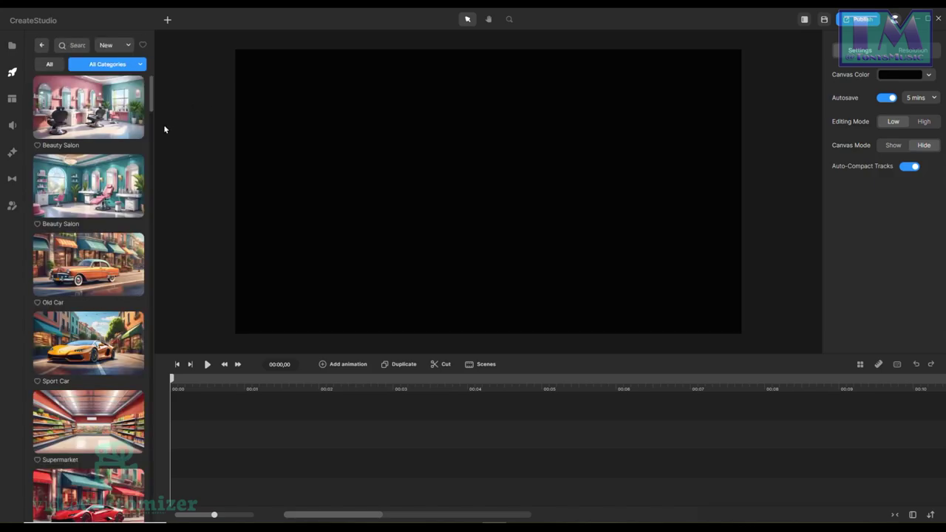
{"action": "scroll", "coordinate": [96, 344], "scroll_direction": "down", "scroll_amount": 5}
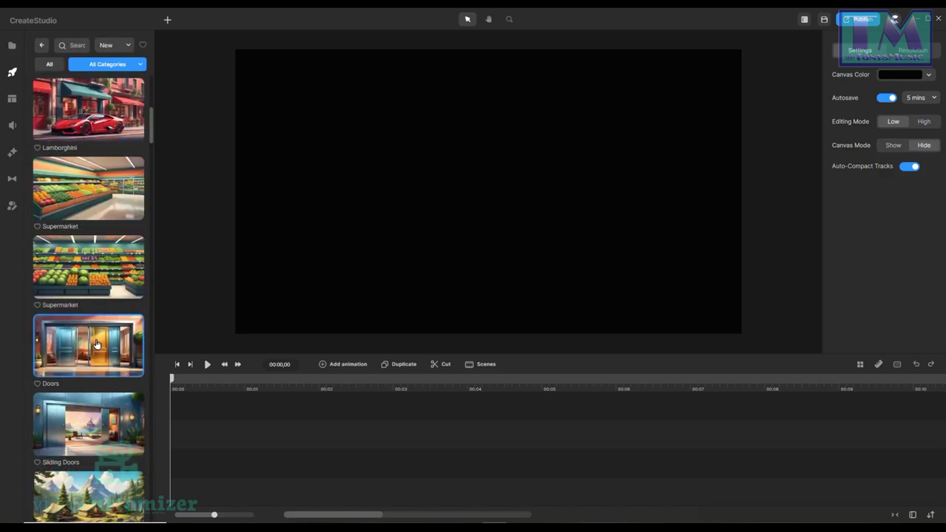
{"action": "left_click_drag", "start_coordinate": [96, 344], "coordinate": [377, 207]}
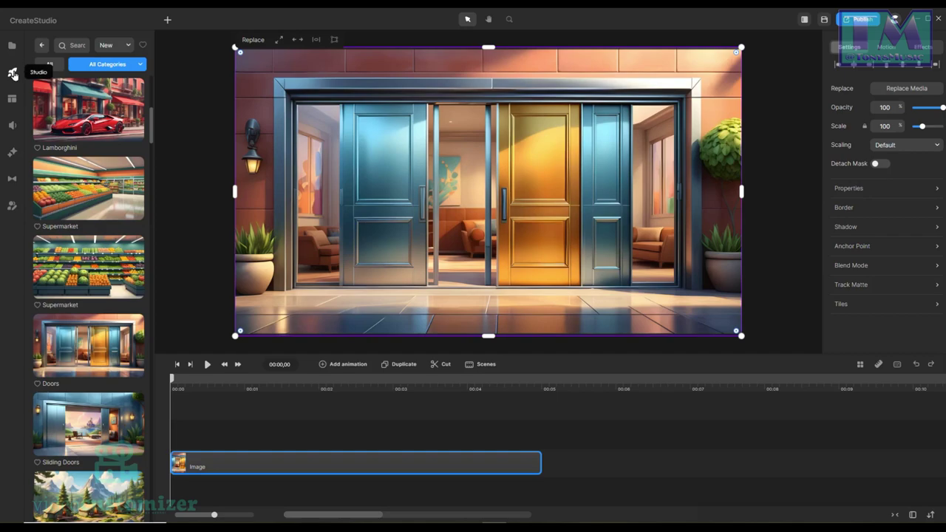
Add the 3D character Tom to the scene in front of the doors.
{"action": "left_click", "coordinate": [41, 45]}
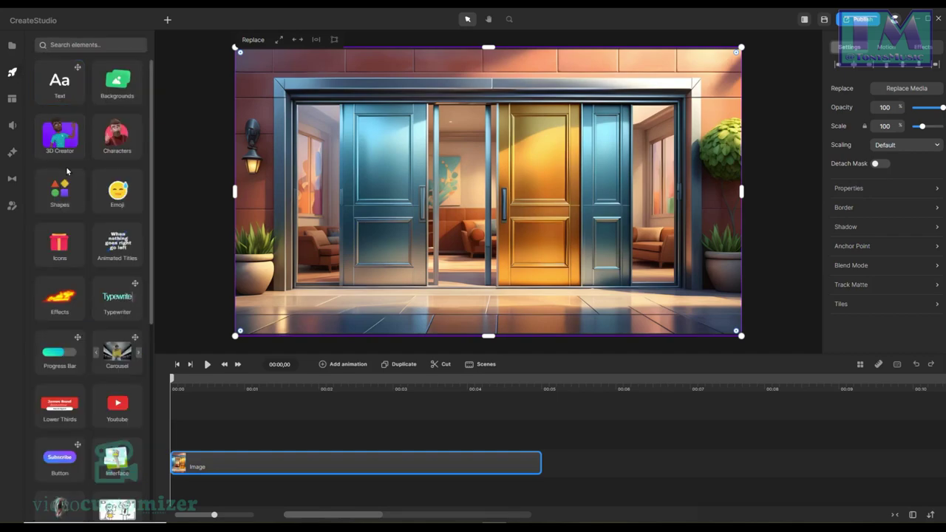
{"action": "left_click", "coordinate": [59, 138]}
{"action": "left_click_drag", "start_coordinate": [90, 329], "coordinate": [461, 243]}
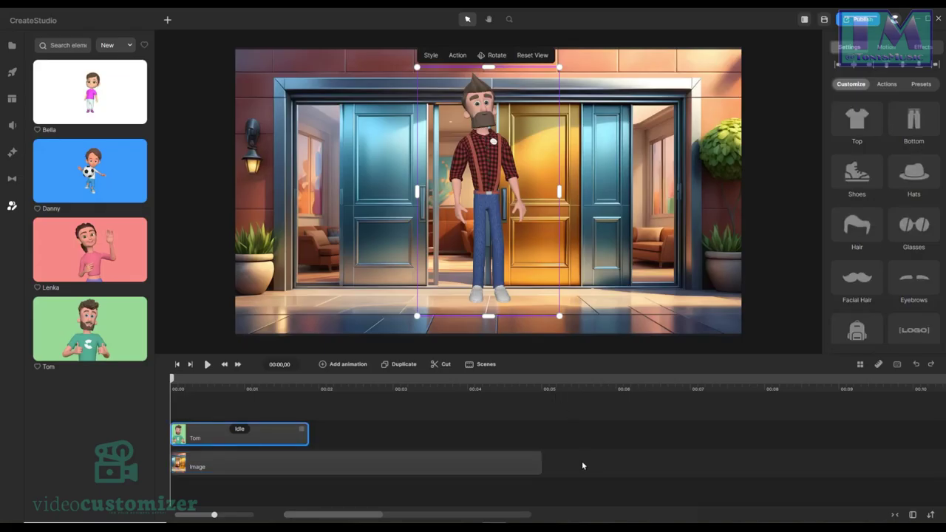
Extend the background image's duration on the timeline to about 14.6 seconds.
{"action": "left_click_drag", "start_coordinate": [540, 464], "coordinate": [930, 459]}
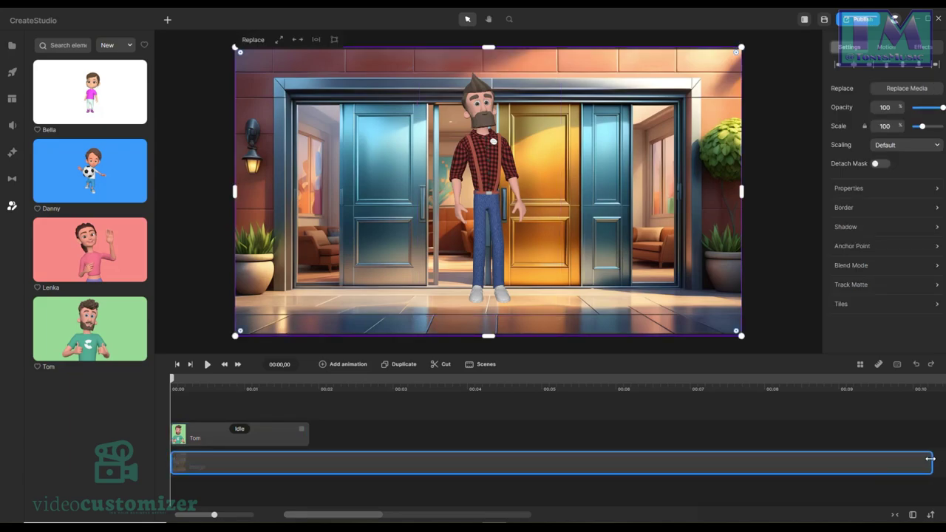
{"action": "left_click_drag", "start_coordinate": [371, 517], "coordinate": [383, 519]}
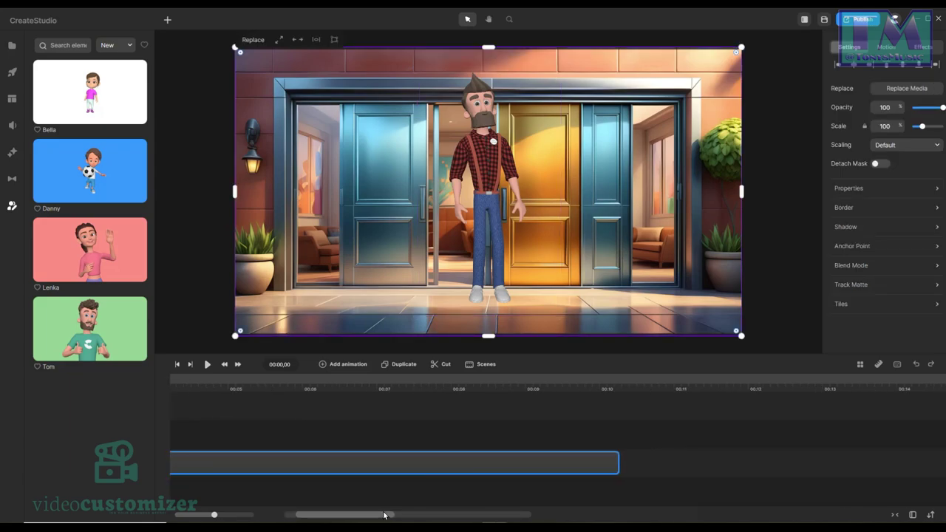
{"action": "left_click_drag", "start_coordinate": [617, 461], "coordinate": [944, 449]}
{"action": "left_click_drag", "start_coordinate": [396, 517], "coordinate": [359, 518]}
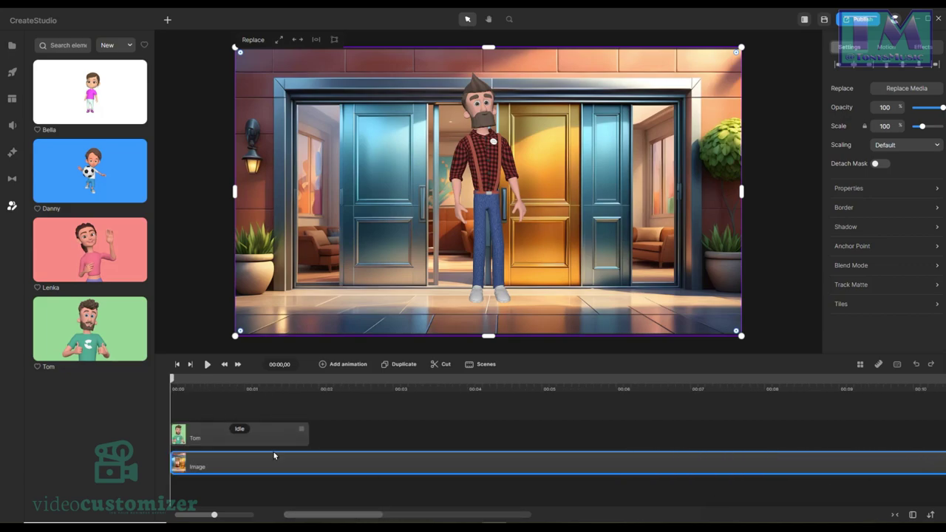
Change Tom's Idle action to Walking.
{"action": "left_click", "coordinate": [239, 431]}
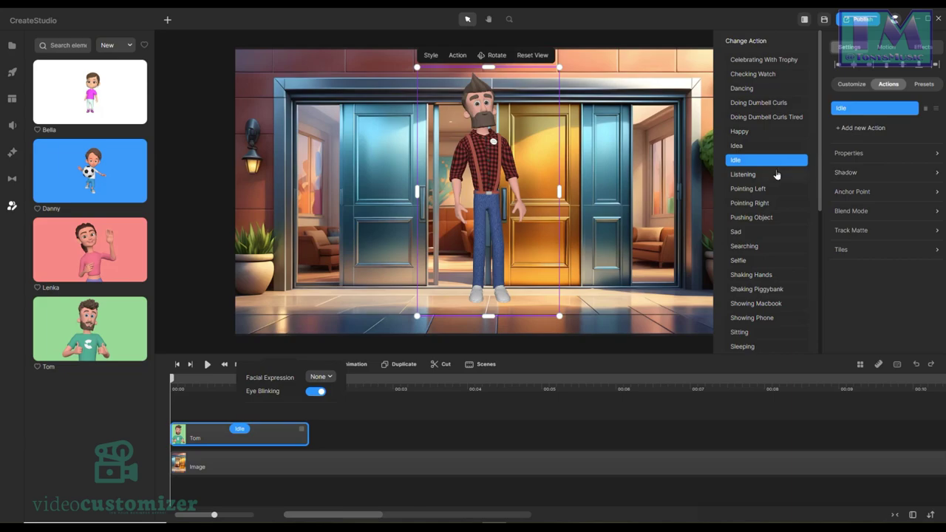
{"action": "scroll", "coordinate": [776, 174], "scroll_direction": "down", "scroll_amount": 3}
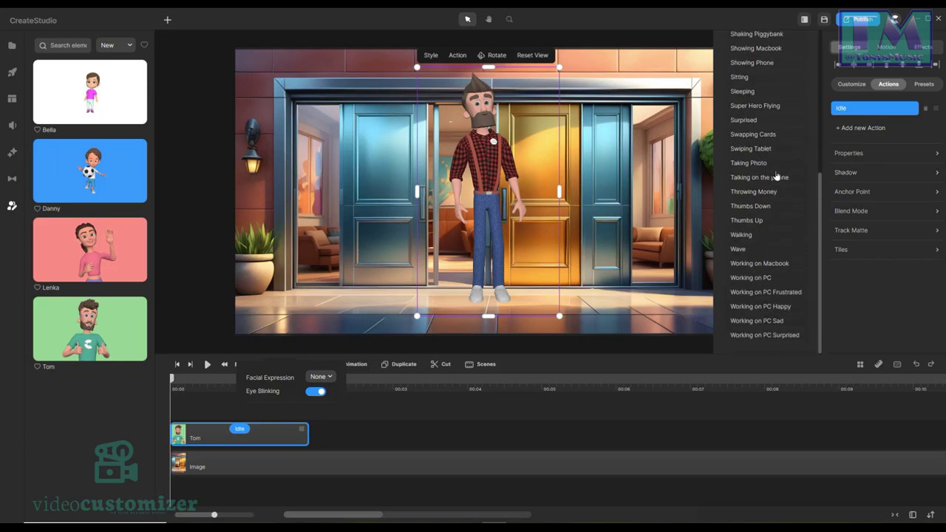
{"action": "left_click", "coordinate": [745, 234]}
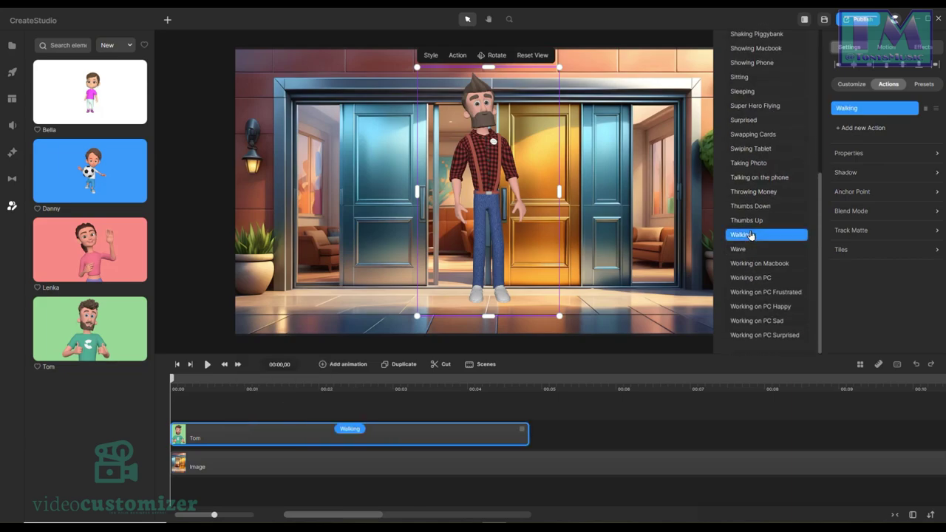
Enable Disable Start and Disable End for Tom's Walking action.
{"action": "left_click", "coordinate": [344, 430]}
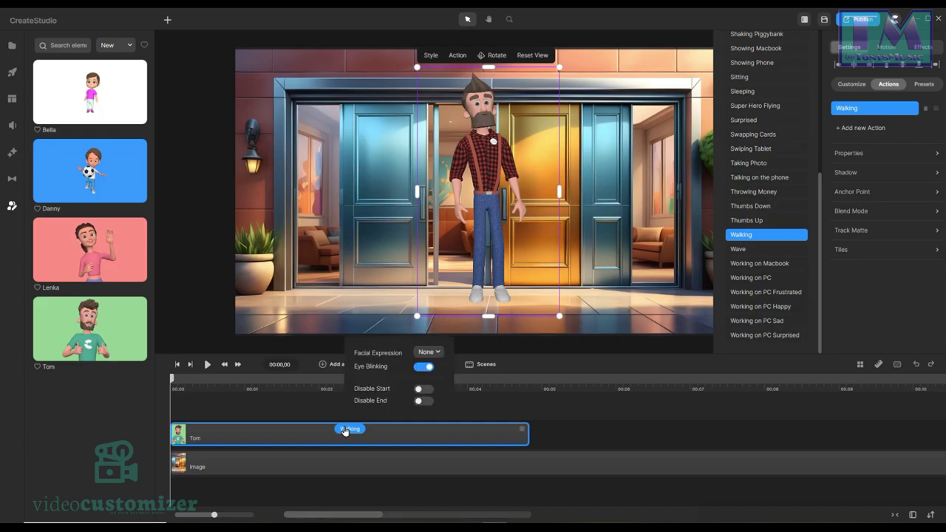
{"action": "left_click", "coordinate": [419, 390]}
{"action": "left_click", "coordinate": [418, 402]}
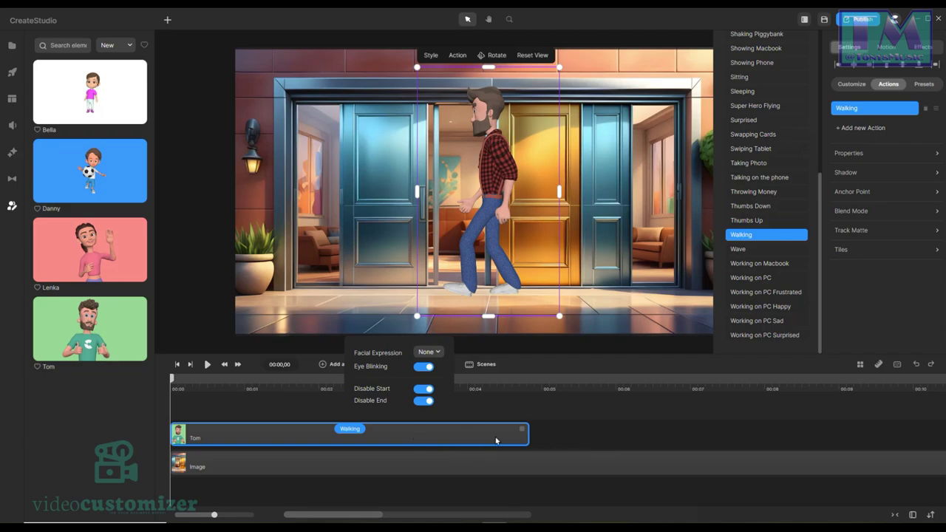
{"action": "left_click", "coordinate": [656, 426]}
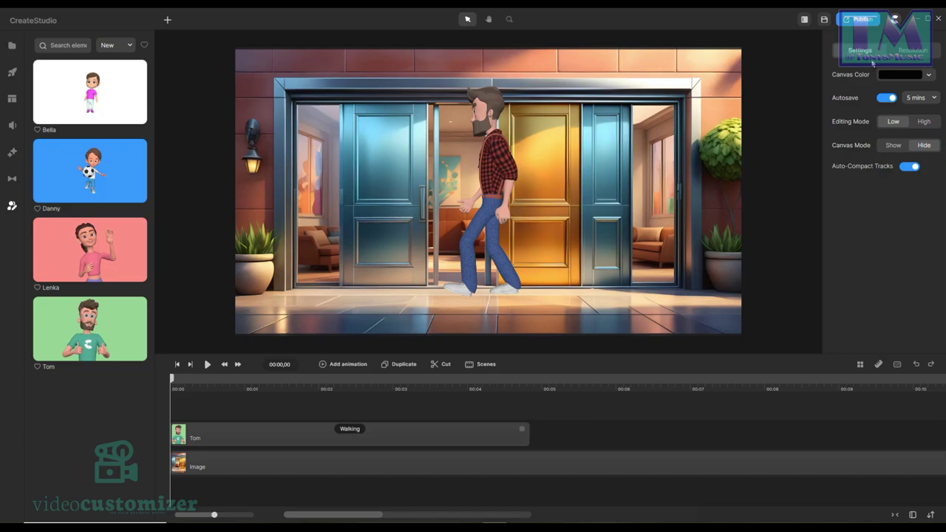
Move Tom down onto the pavement in front of the doors, to about X 8 px, Y 90 px.
{"action": "left_click", "coordinate": [443, 436]}
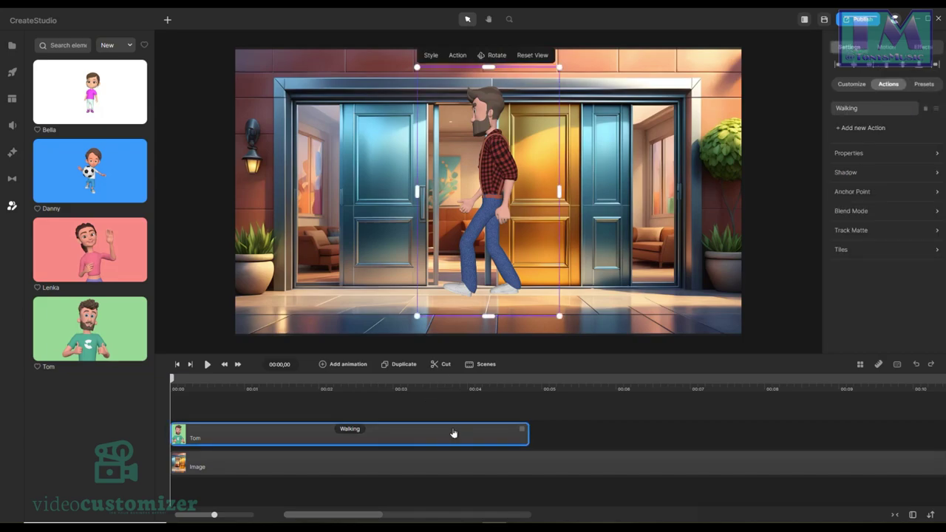
{"action": "left_click", "coordinate": [855, 129]}
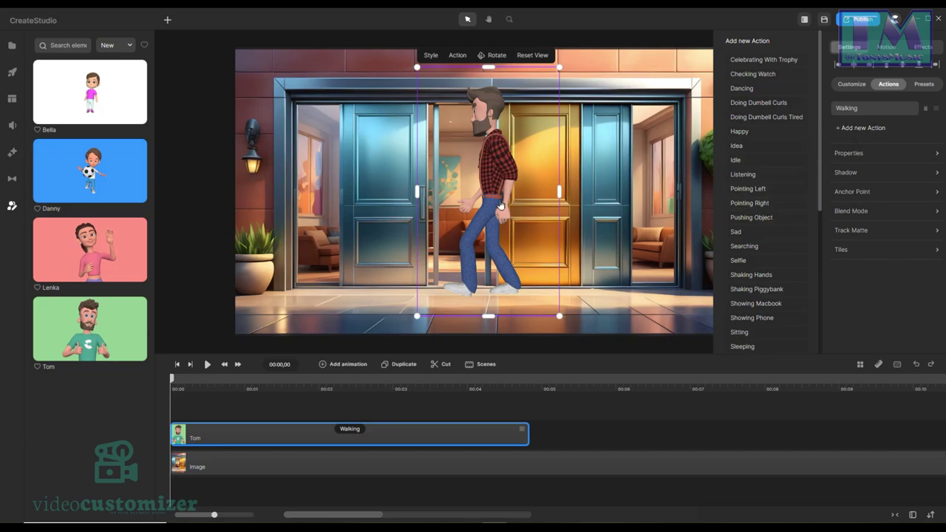
{"action": "left_click_drag", "start_coordinate": [490, 186], "coordinate": [493, 209]}
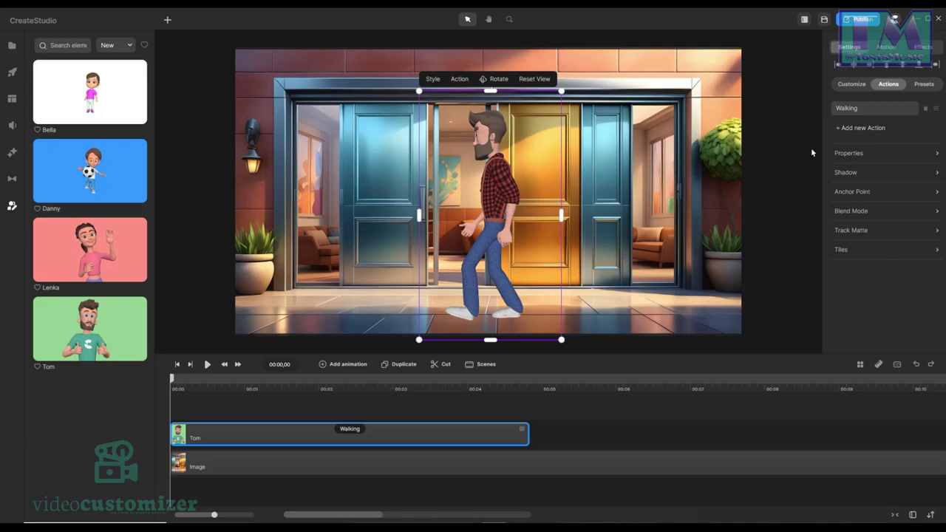
{"action": "left_click", "coordinate": [880, 157]}
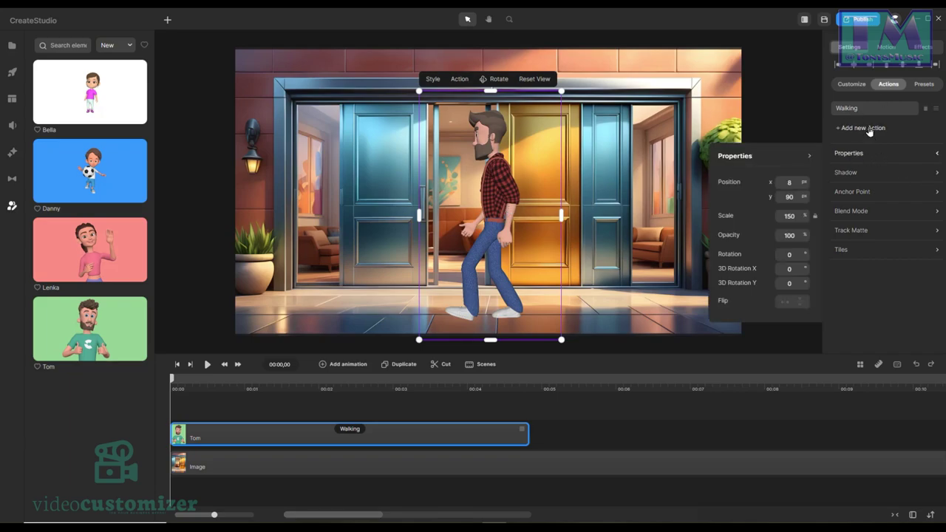
{"action": "left_click", "coordinate": [869, 129]}
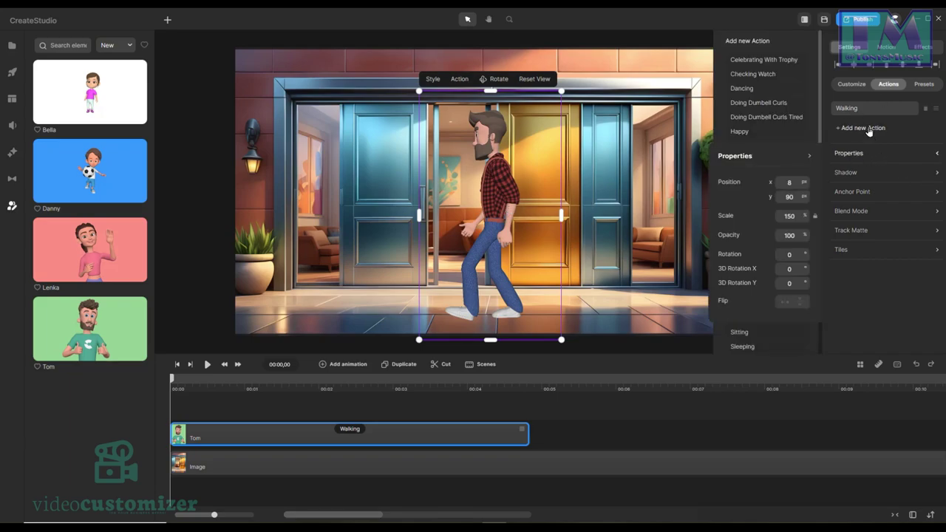
{"action": "left_click", "coordinate": [806, 157]}
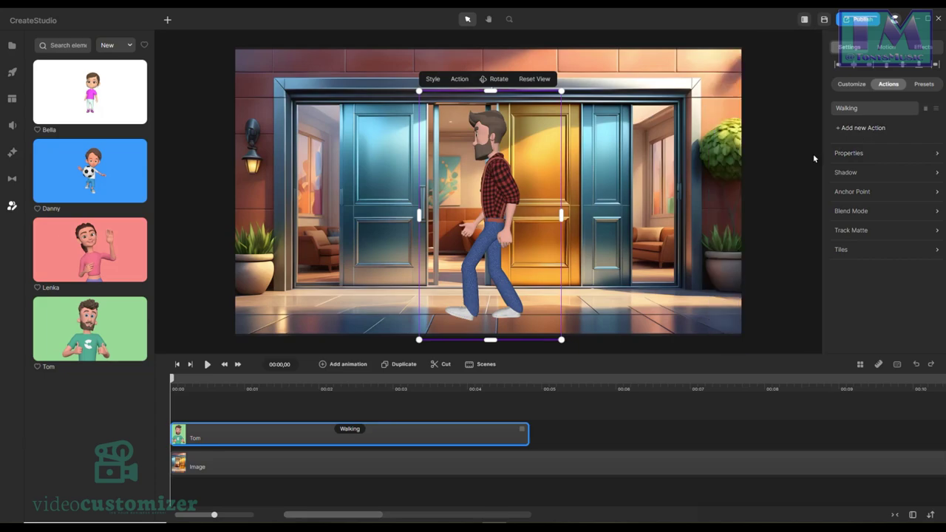
Add a Pointing Right action to Tom after the Walking action.
{"action": "left_click", "coordinate": [860, 130]}
{"action": "scroll", "coordinate": [764, 310], "scroll_direction": "down", "scroll_amount": 5}
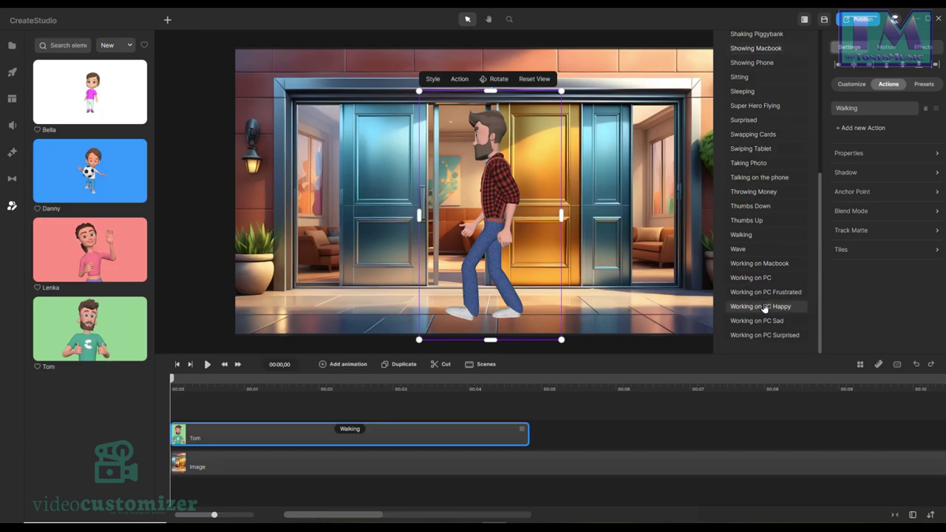
{"action": "scroll", "coordinate": [765, 307], "scroll_direction": "up", "scroll_amount": 5}
{"action": "scroll", "coordinate": [764, 307], "scroll_direction": "down", "scroll_amount": 5}
{"action": "scroll", "coordinate": [764, 306], "scroll_direction": "up", "scroll_amount": 5}
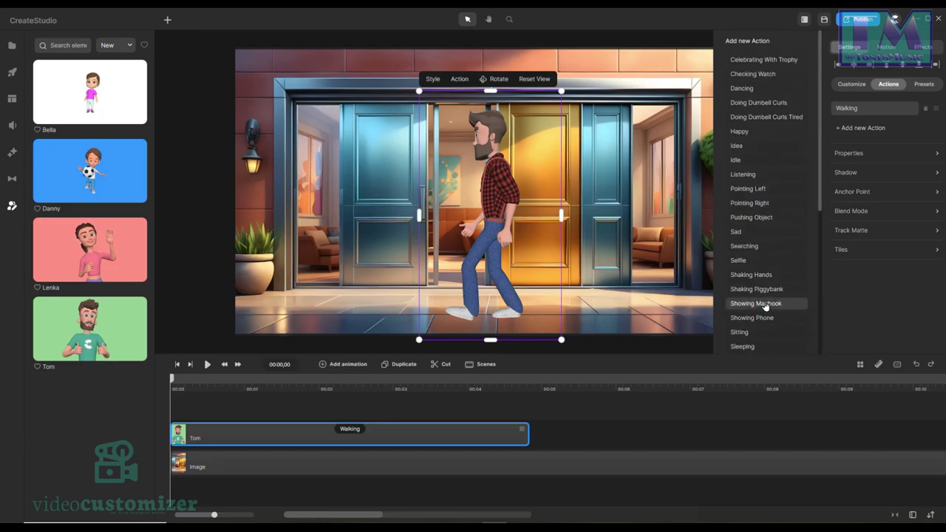
{"action": "scroll", "coordinate": [765, 307], "scroll_direction": "down", "scroll_amount": 5}
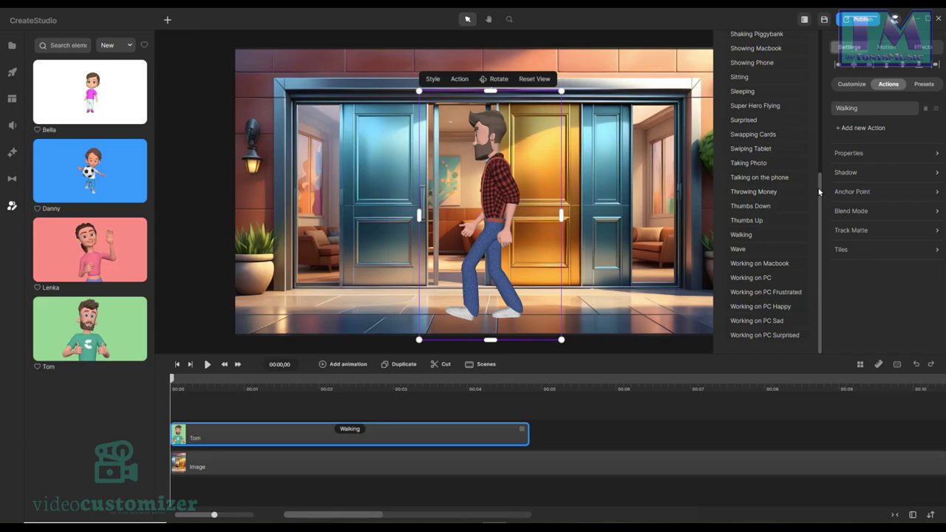
{"action": "left_click_drag", "start_coordinate": [821, 193], "coordinate": [806, 90]}
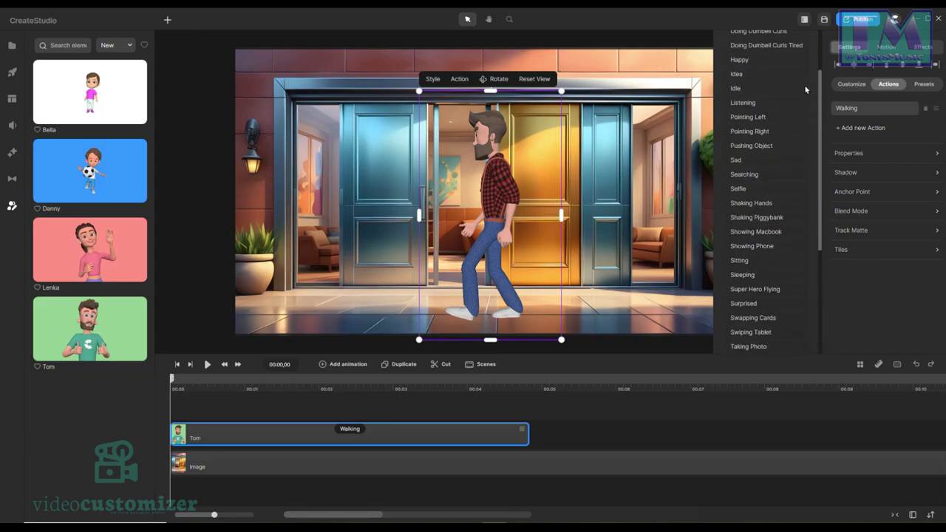
{"action": "left_click", "coordinate": [750, 132]}
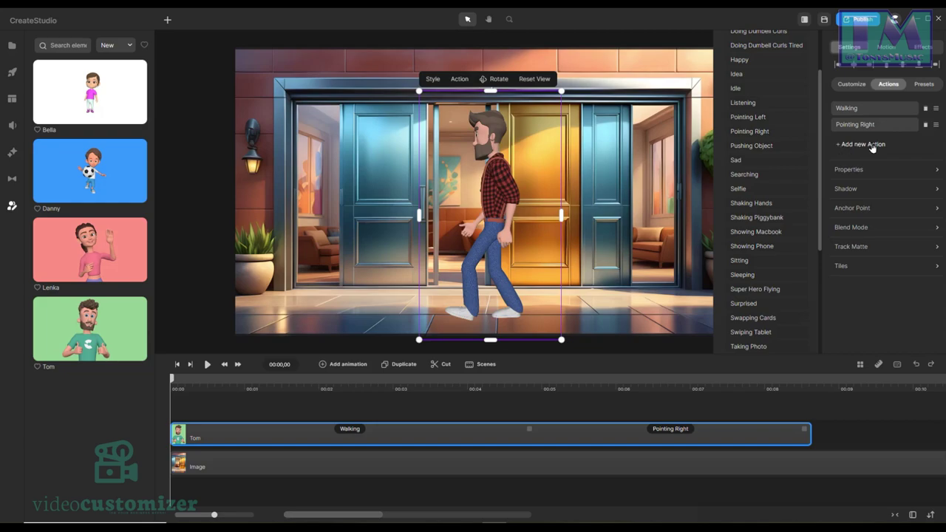
Add a second Walking action to Tom after Pointing Right.
{"action": "scroll", "coordinate": [747, 266], "scroll_direction": "down", "scroll_amount": 5}
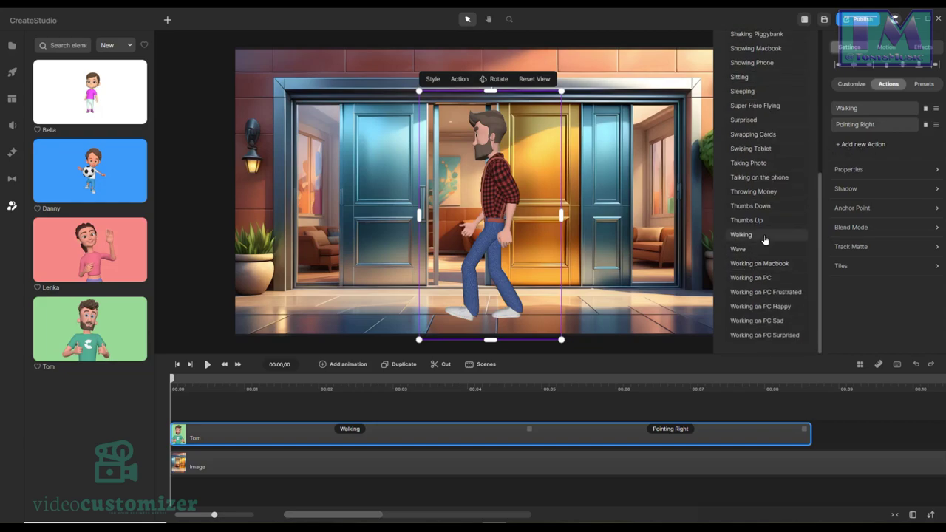
{"action": "left_click", "coordinate": [762, 235]}
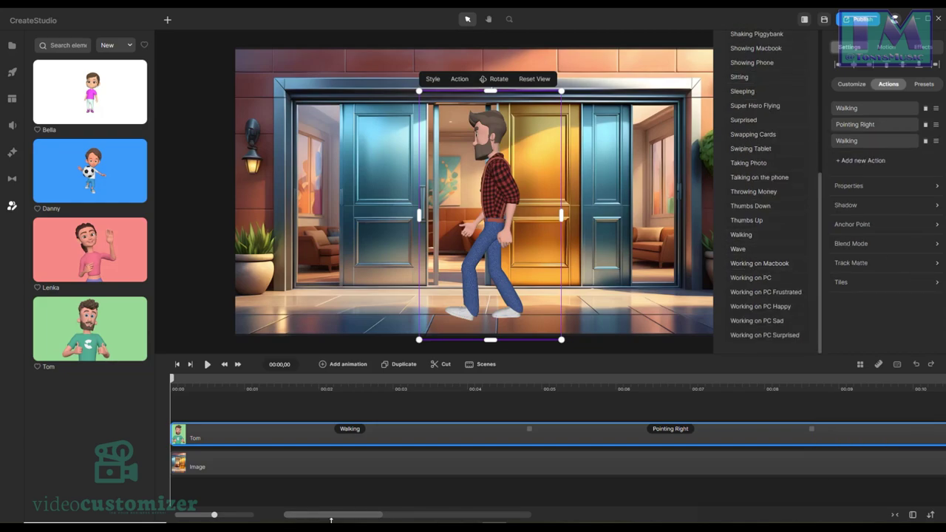
{"action": "left_click_drag", "start_coordinate": [386, 517], "coordinate": [365, 519]}
Enable Disable Start and Disable End for Tom's Pointing Right action.
{"action": "left_click", "coordinate": [684, 430]}
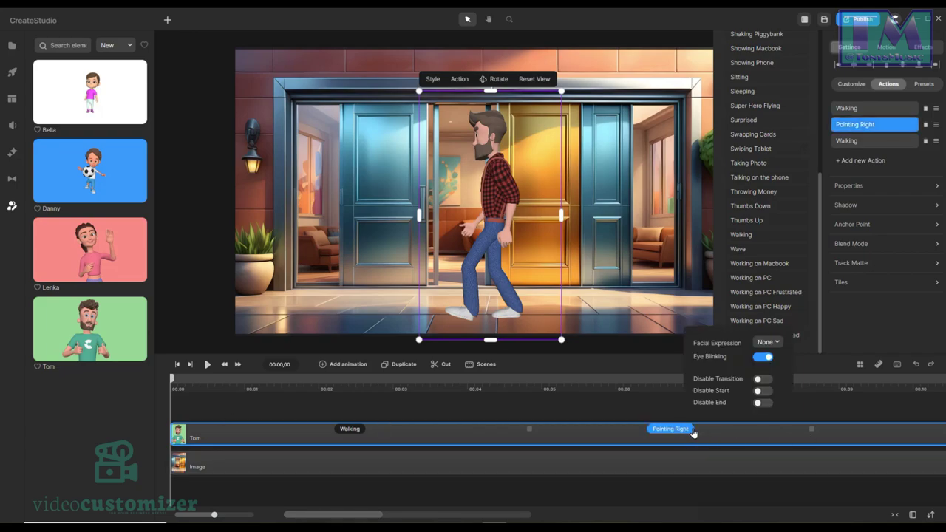
{"action": "left_click", "coordinate": [762, 390]}
{"action": "left_click", "coordinate": [761, 402]}
Enable Disable Start and Disable End for Tom's second Walking action.
{"action": "left_click_drag", "start_coordinate": [385, 516], "coordinate": [410, 516]}
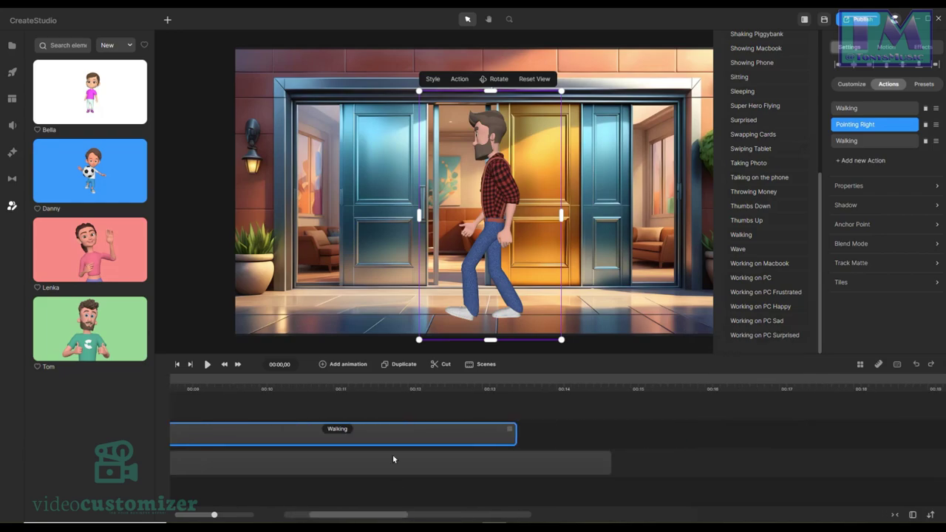
{"action": "left_click", "coordinate": [345, 438]}
{"action": "left_click", "coordinate": [423, 392]}
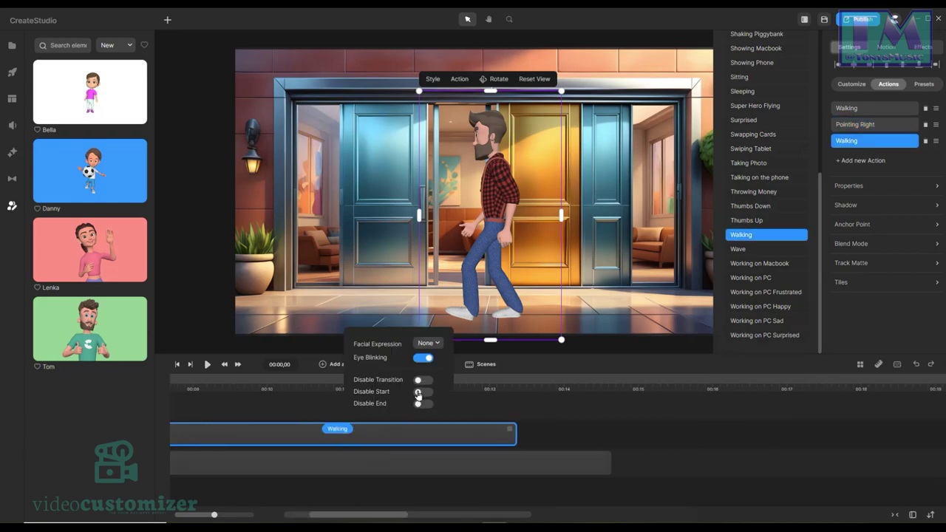
{"action": "left_click", "coordinate": [420, 404]}
{"action": "left_click_drag", "start_coordinate": [385, 513], "coordinate": [360, 516]}
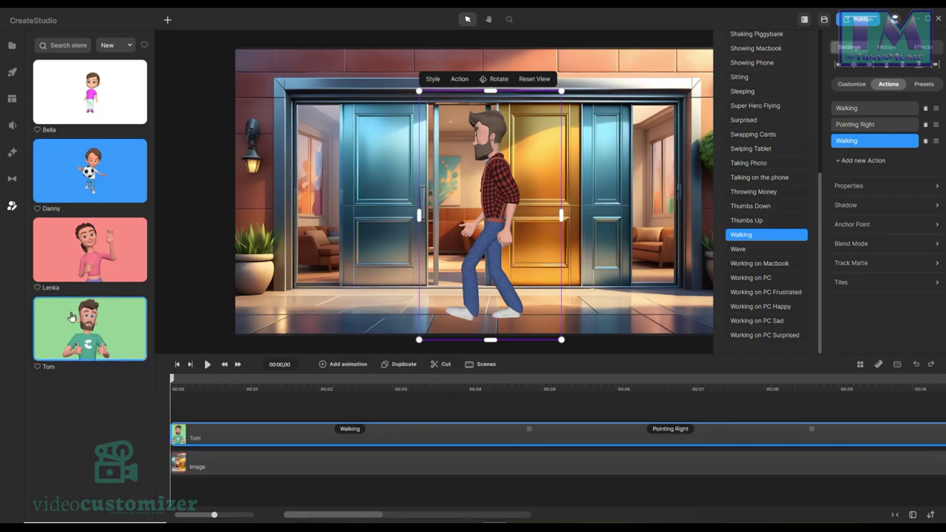
Add a Position animation with Linear easing to Tom, starting at 00:00,08 and ending at 00:04,07.
{"action": "left_click_drag", "start_coordinate": [176, 381], "coordinate": [192, 381]}
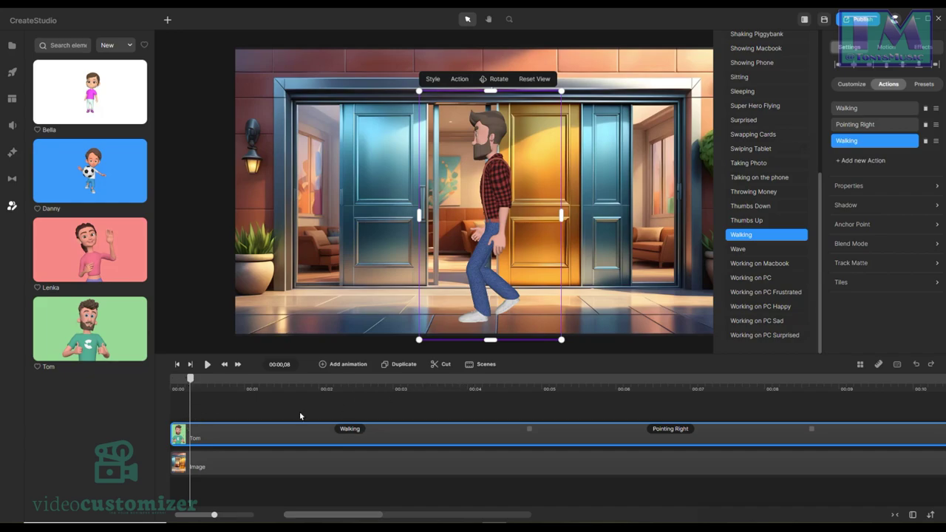
{"action": "left_click", "coordinate": [323, 365]}
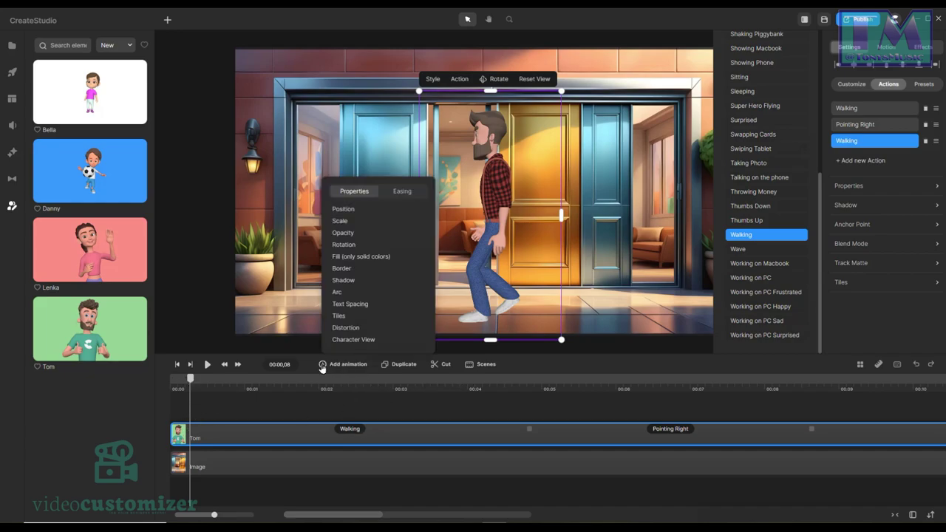
{"action": "left_click", "coordinate": [367, 212]}
{"action": "left_click", "coordinate": [400, 192]}
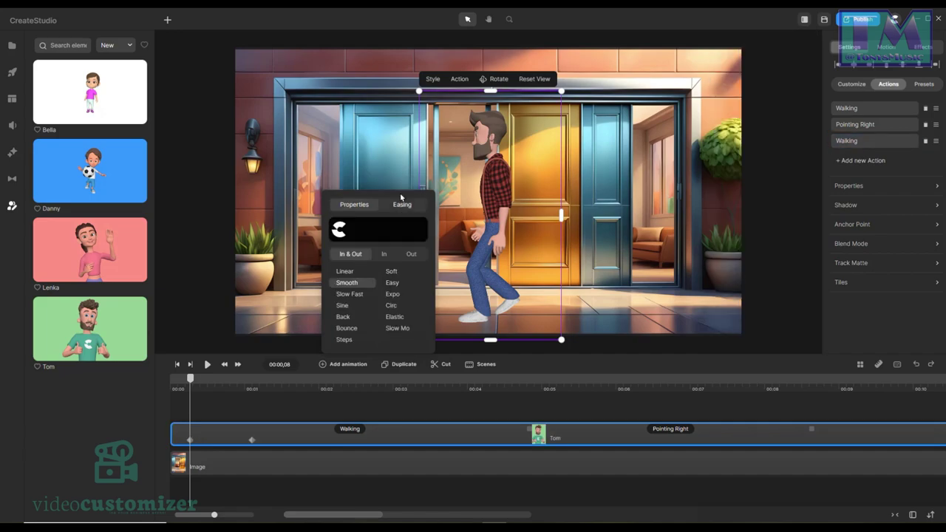
{"action": "left_click", "coordinate": [352, 273]}
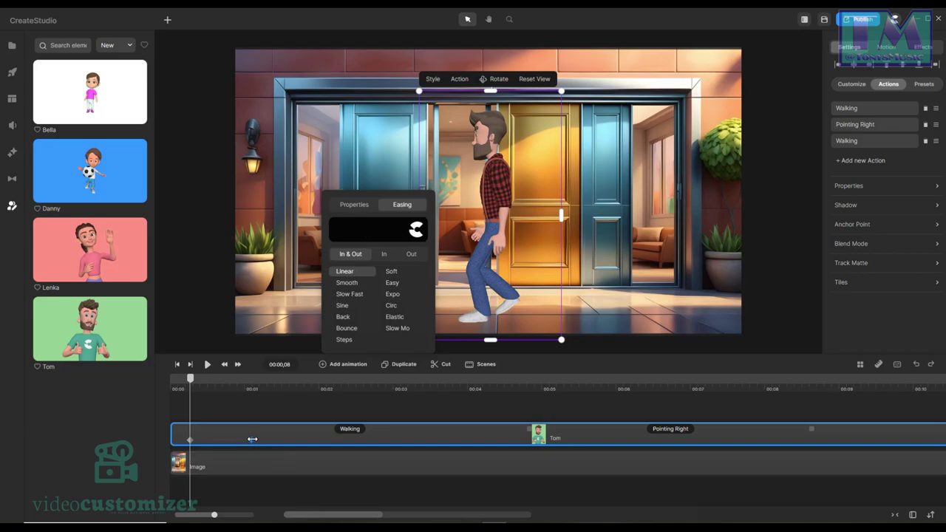
{"action": "left_click_drag", "start_coordinate": [252, 439], "coordinate": [486, 441]}
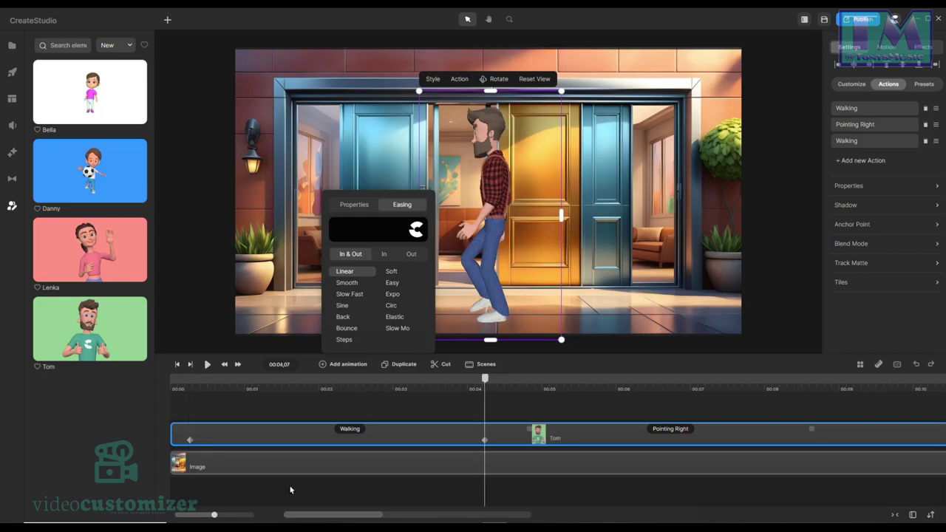
Place Tom off-screen to the right of the scene at the 00:00,08 keyframe and slightly lower in the doorway at 00:04,07.
{"action": "left_click", "coordinate": [191, 442]}
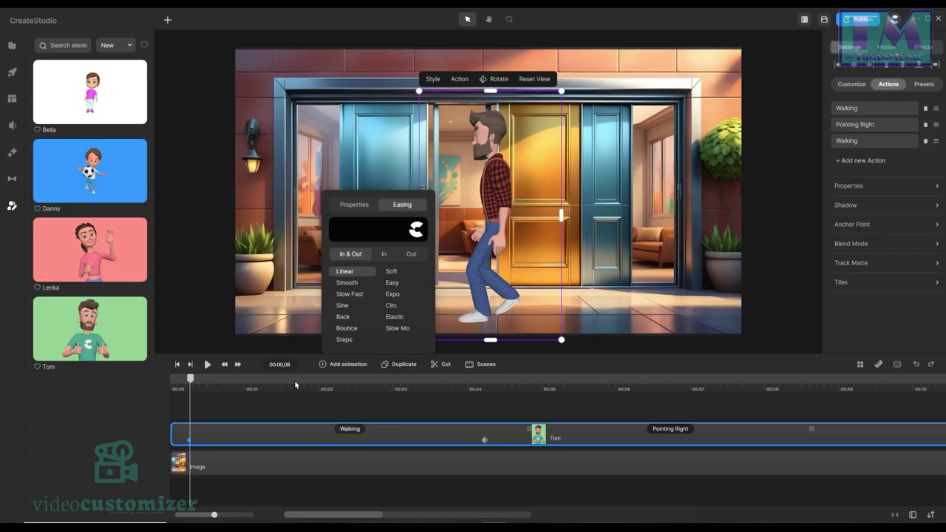
{"action": "left_click_drag", "start_coordinate": [495, 210], "coordinate": [798, 207]}
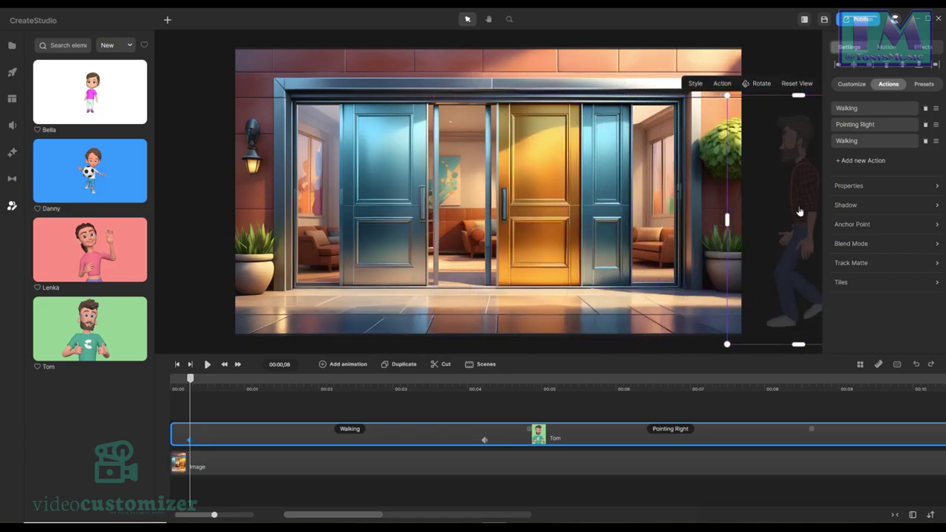
{"action": "left_click", "coordinate": [485, 440]}
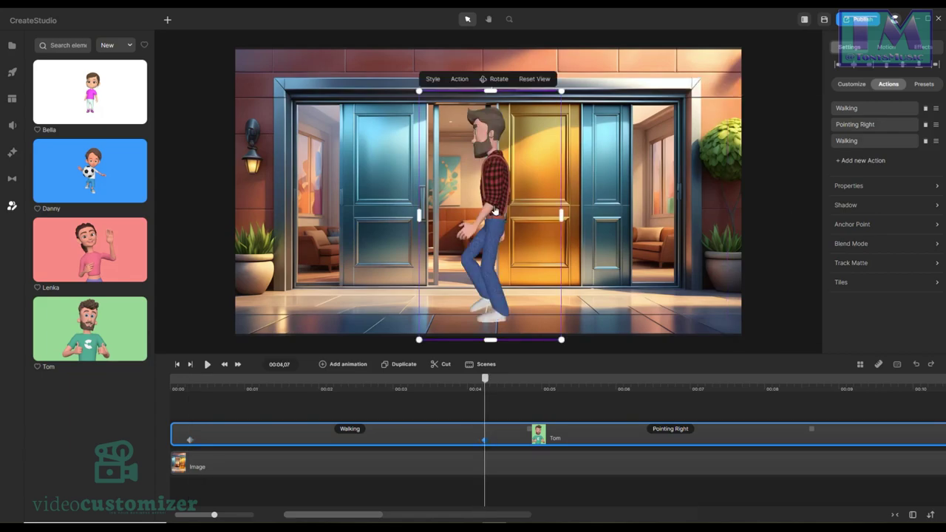
{"action": "left_click_drag", "start_coordinate": [486, 209], "coordinate": [471, 237]}
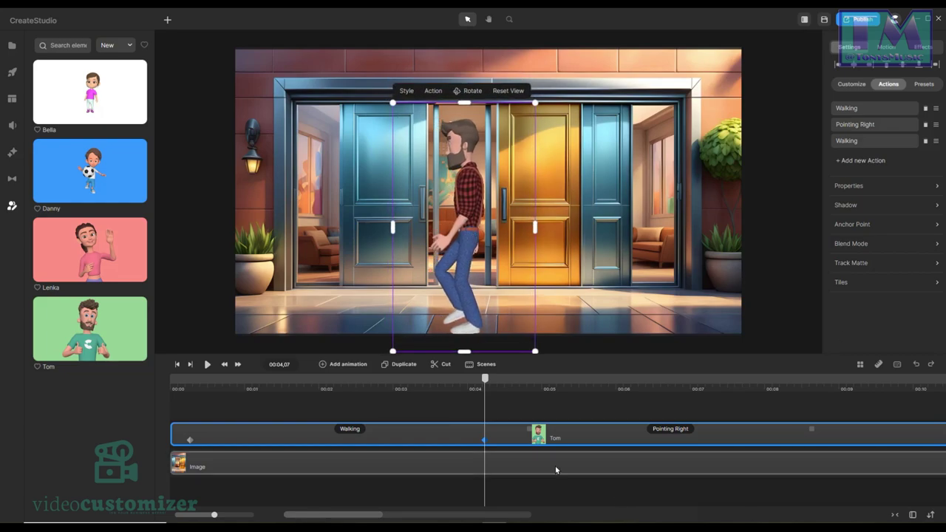
Add a Character View animation to Tom starting at 00:04,19.
{"action": "left_click_drag", "start_coordinate": [488, 382], "coordinate": [518, 384]}
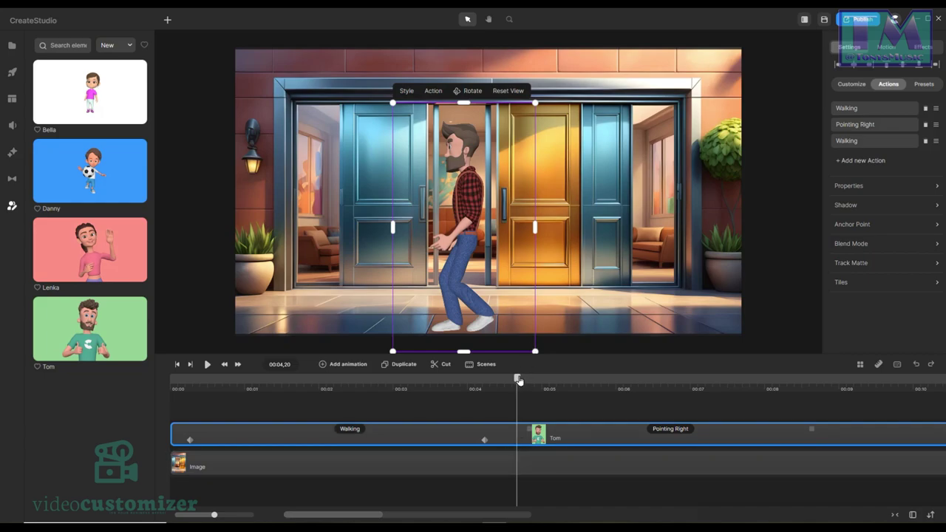
{"action": "left_click_drag", "start_coordinate": [517, 382], "coordinate": [515, 382]}
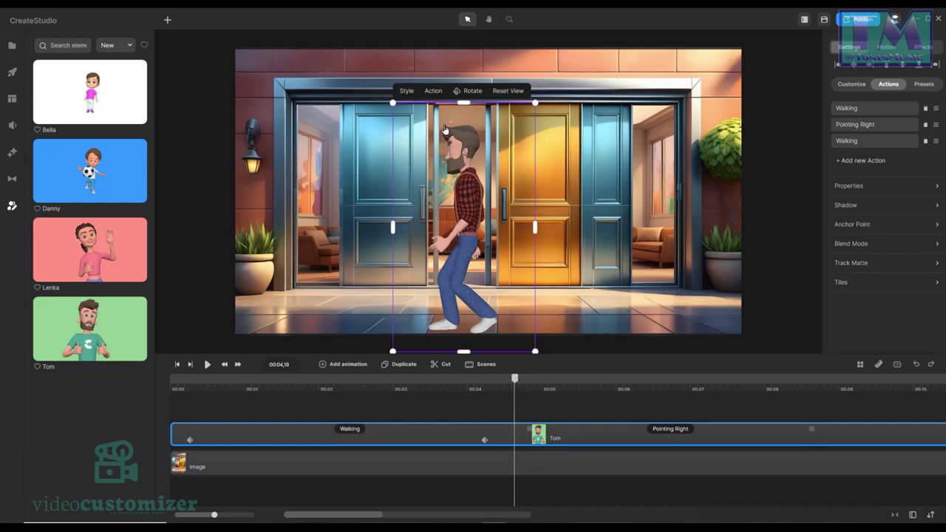
{"action": "left_click", "coordinate": [344, 365]}
{"action": "left_click", "coordinate": [365, 270]}
{"action": "left_click", "coordinate": [376, 204]}
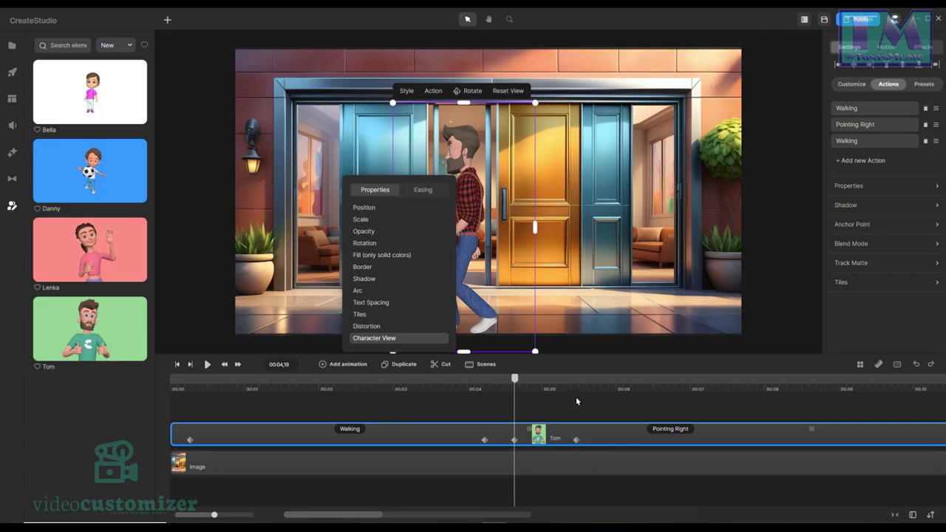
Rotate Tom's character view to a left-facing profile at the end keyframe of the Character View animation, 00:05,14.
{"action": "left_click", "coordinate": [575, 376]}
{"action": "left_click", "coordinate": [574, 380]}
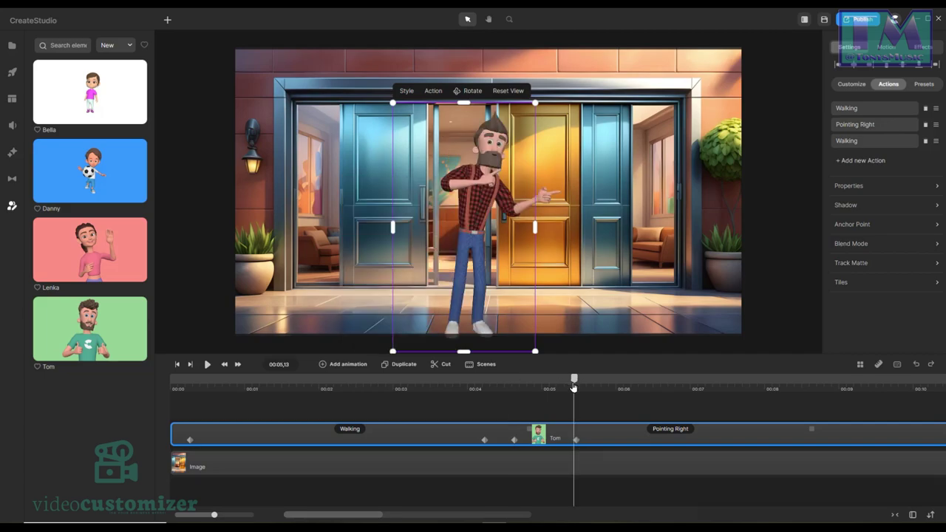
{"action": "left_click_drag", "start_coordinate": [573, 384], "coordinate": [576, 385]}
{"action": "left_click", "coordinate": [470, 92]}
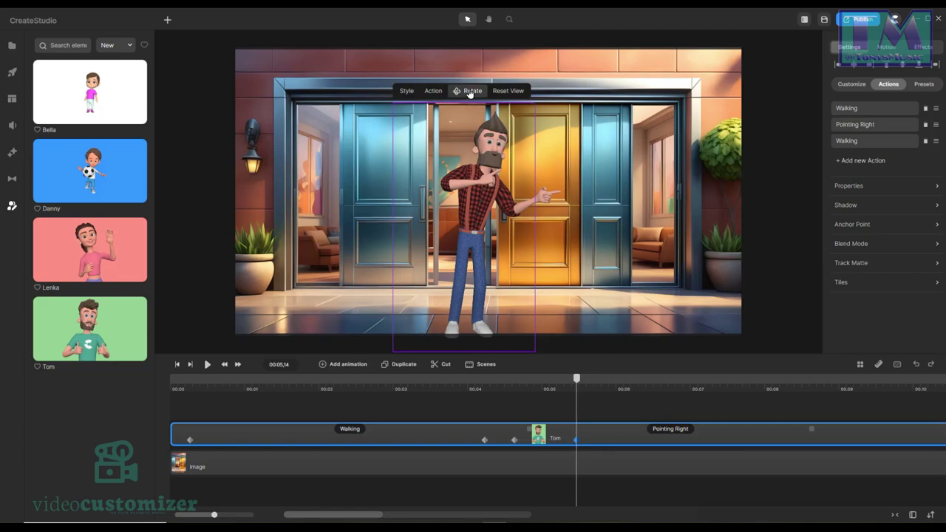
{"action": "left_click_drag", "start_coordinate": [503, 219], "coordinate": [412, 219]}
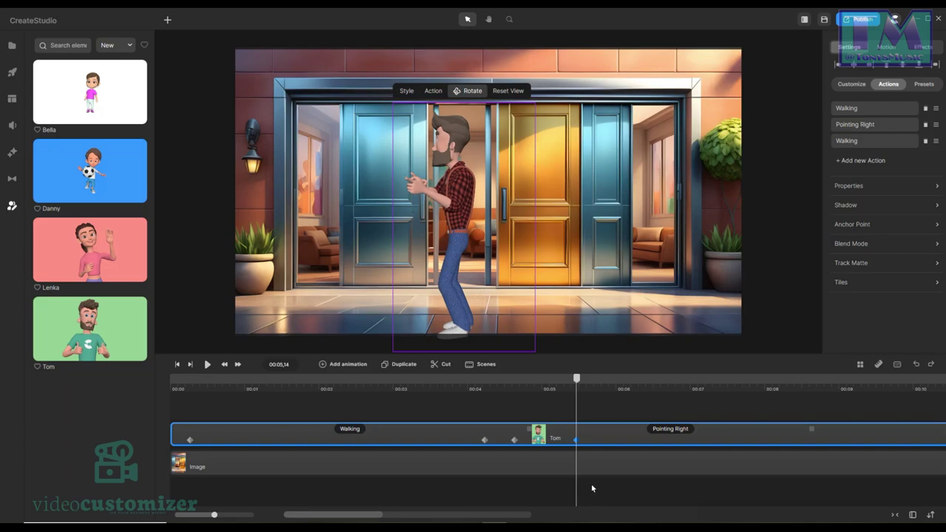
Fine-tune Tom's rotation at the 00:05,14 keyframe and move that keyframe earlier to about 00:05.
{"action": "mouse_move", "coordinate": [579, 379]}
{"action": "left_mouse_down"}
{"action": "mouse_move", "coordinate": [507, 380]}
{"action": "mouse_move", "coordinate": [579, 390]}
{"action": "left_mouse_up"}
{"action": "left_click", "coordinate": [516, 441]}
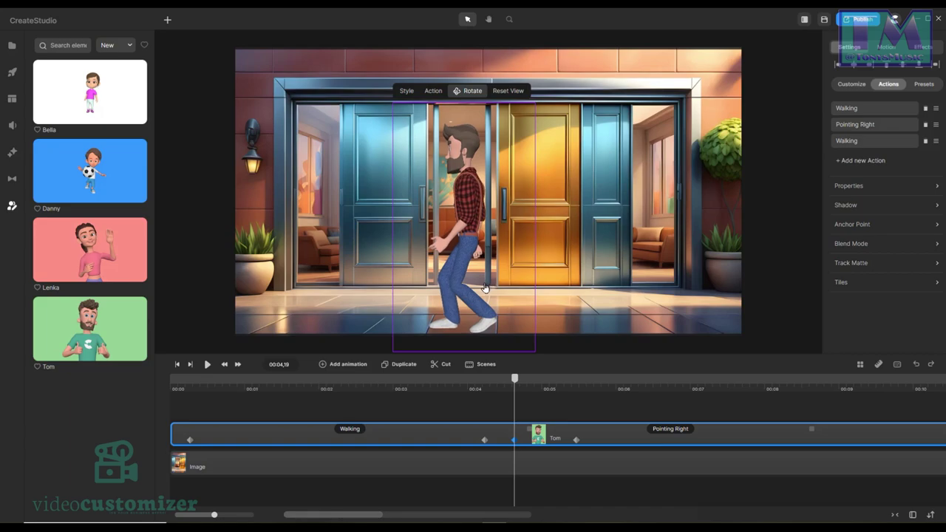
{"action": "left_click", "coordinate": [472, 90]}
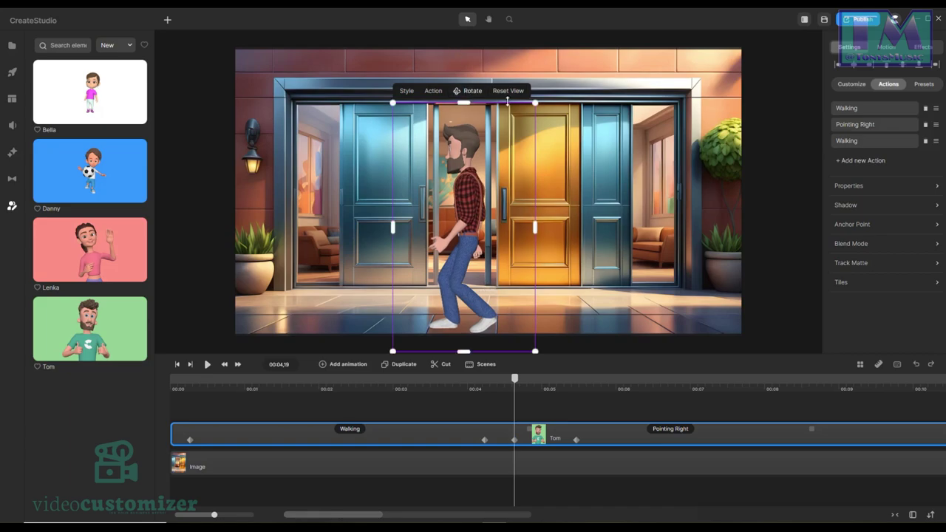
{"action": "left_click_drag", "start_coordinate": [525, 384], "coordinate": [576, 388]}
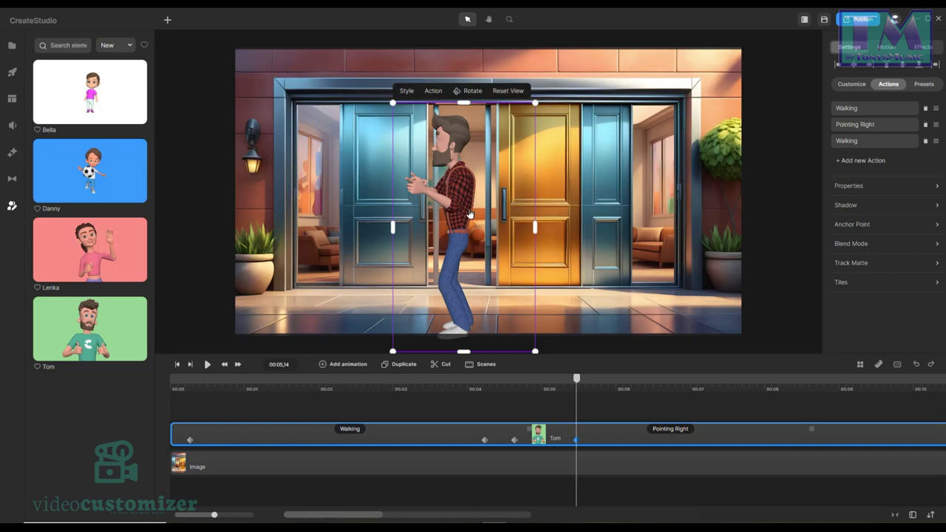
{"action": "left_click", "coordinate": [478, 91]}
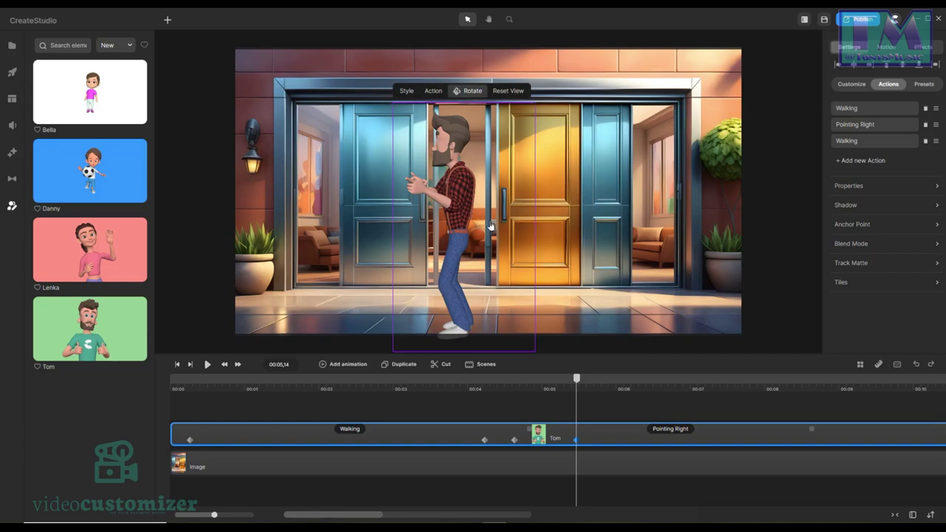
{"action": "left_click_drag", "start_coordinate": [489, 225], "coordinate": [487, 225]}
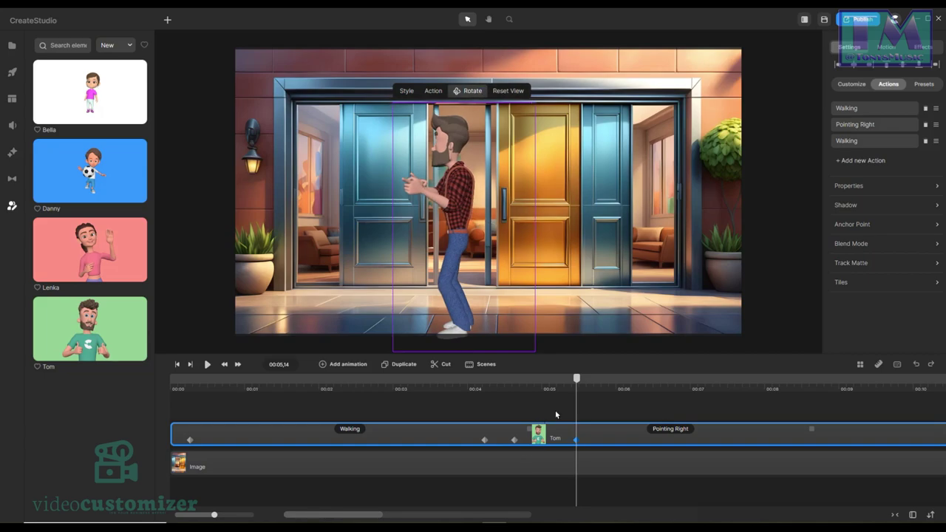
{"action": "left_click_drag", "start_coordinate": [580, 382], "coordinate": [516, 392]}
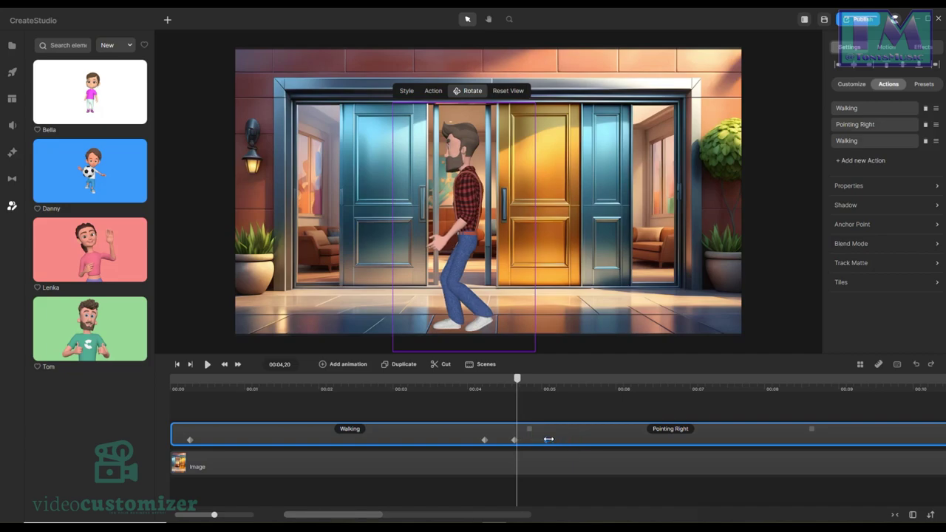
{"action": "left_click", "coordinate": [547, 383]}
Add a second Character View animation with Linear easing to Tom, starting at 00:08,11.
{"action": "left_click_drag", "start_coordinate": [547, 380], "coordinate": [796, 393]}
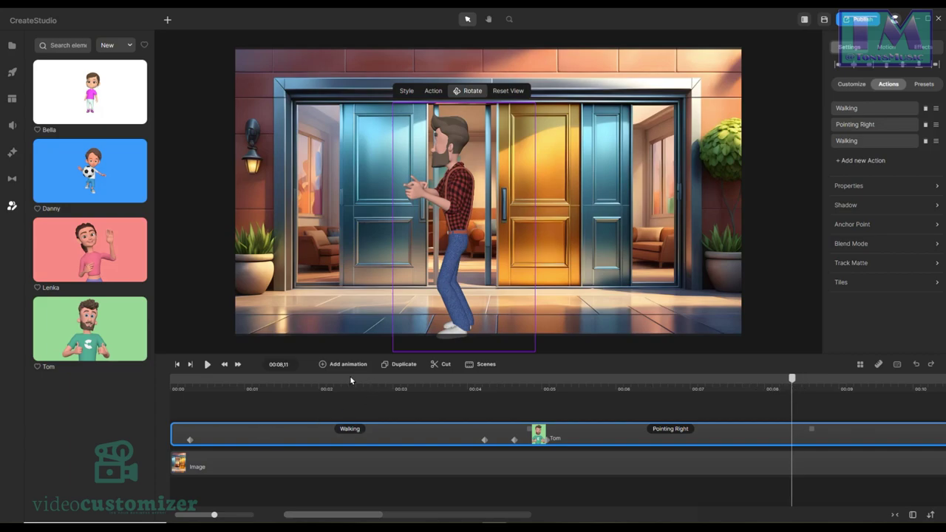
{"action": "left_click", "coordinate": [323, 365]}
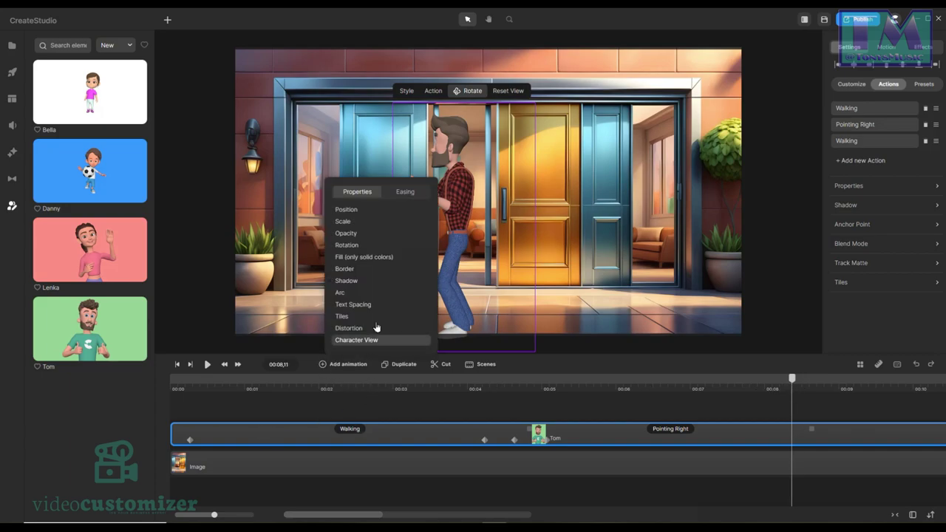
{"action": "left_click", "coordinate": [359, 340]}
{"action": "left_click", "coordinate": [405, 194]}
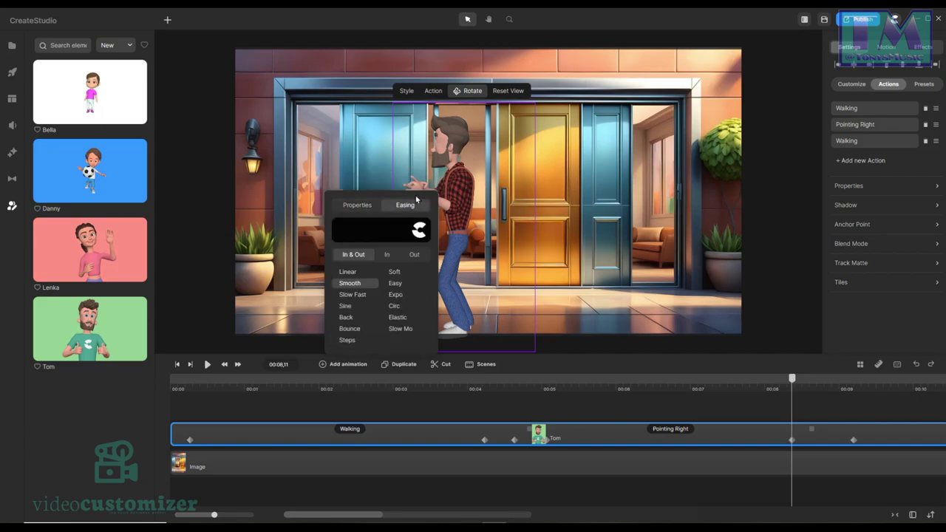
{"action": "left_click", "coordinate": [352, 273]}
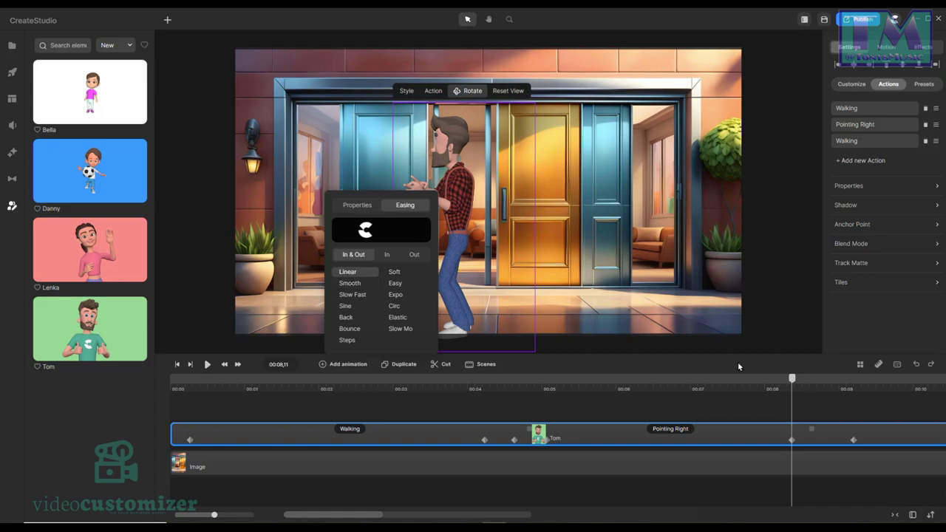
Rotate Tom to a left-facing profile at the second Character View animation's end keyframe and move that keyframe to 00:08,23.
{"action": "left_click", "coordinate": [852, 440]}
{"action": "left_click_drag", "start_coordinate": [479, 256], "coordinate": [576, 262]}
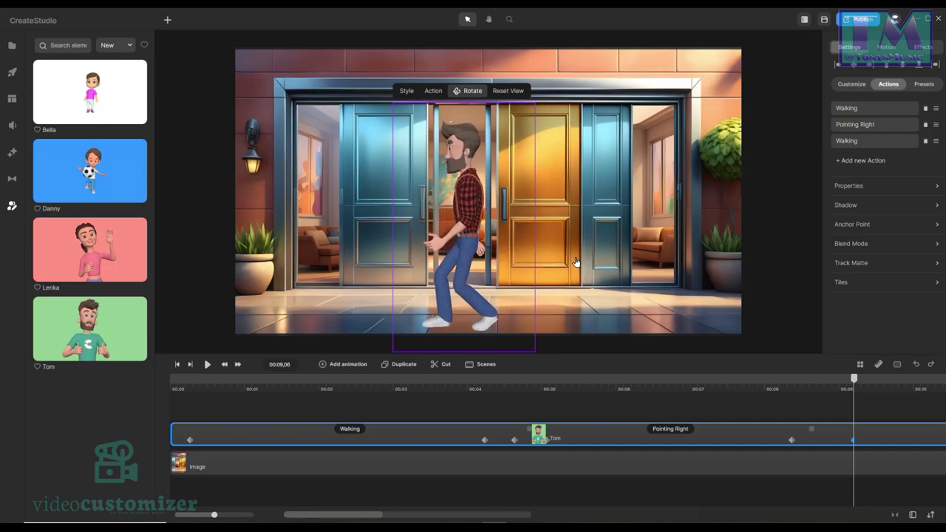
{"action": "mouse_move", "coordinate": [856, 386]}
{"action": "left_mouse_down"}
{"action": "mouse_move", "coordinate": [793, 391]}
{"action": "mouse_move", "coordinate": [853, 394]}
{"action": "left_mouse_up"}
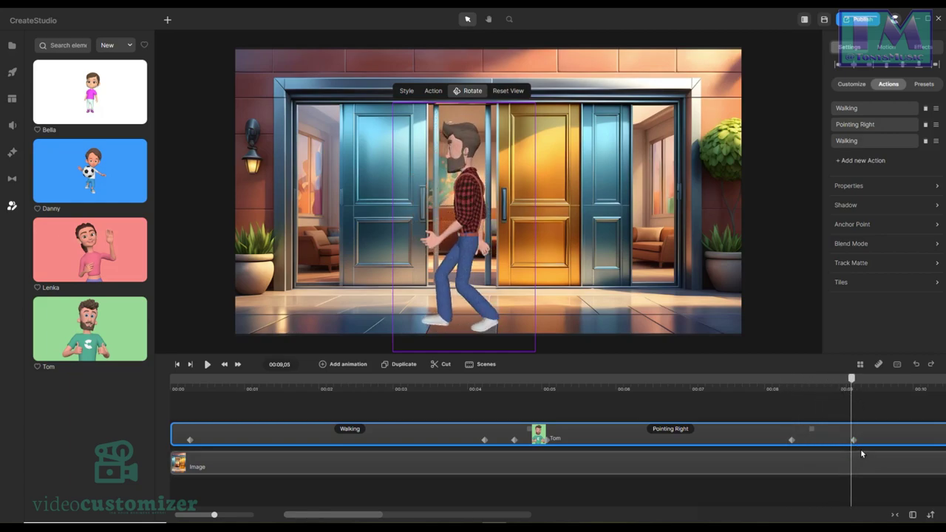
{"action": "left_click_drag", "start_coordinate": [853, 441], "coordinate": [822, 440]}
{"action": "left_click_drag", "start_coordinate": [821, 387], "coordinate": [794, 440]}
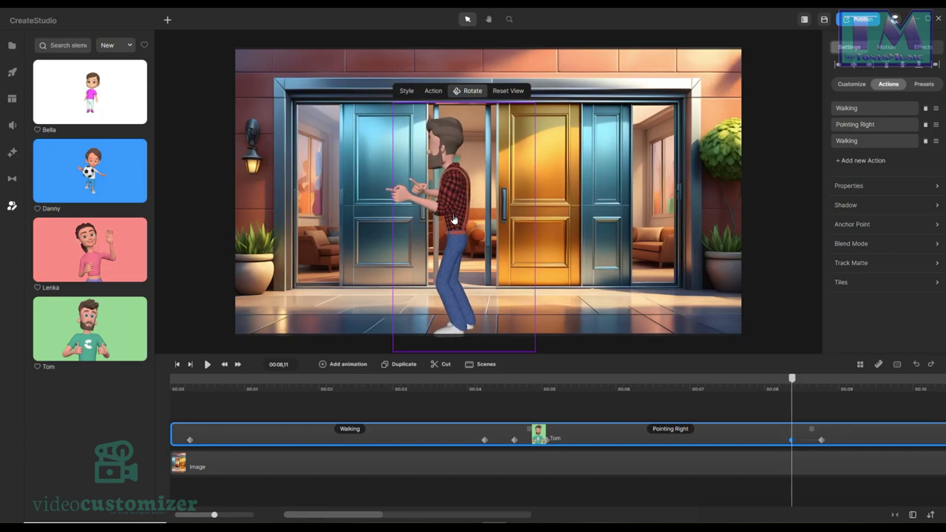
{"action": "left_click", "coordinate": [466, 108]}
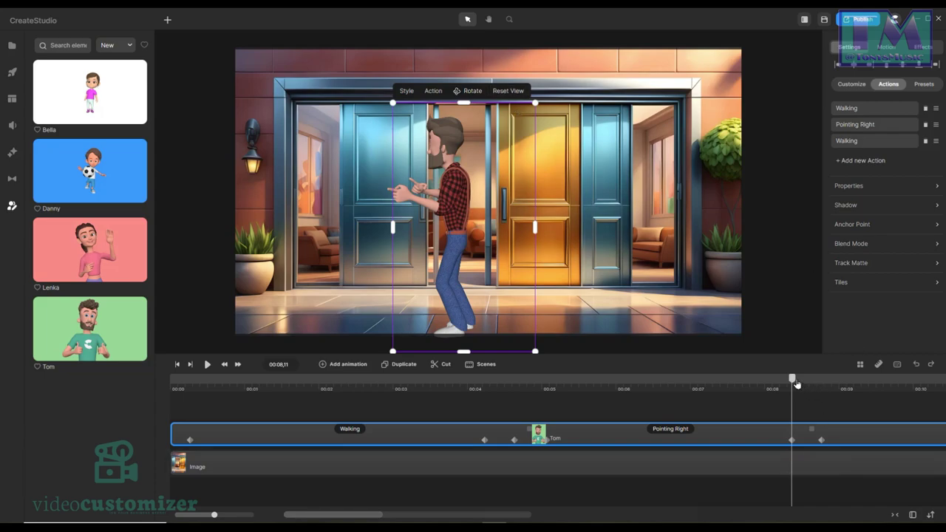
Add a second Position animation to Tom starting at 00:08,23.
{"action": "left_click_drag", "start_coordinate": [796, 384], "coordinate": [827, 385]}
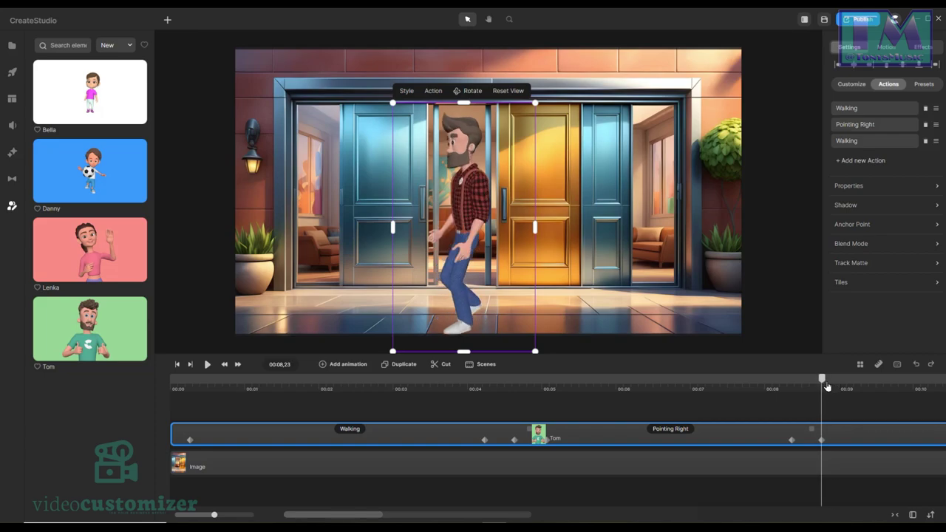
{"action": "left_click", "coordinate": [321, 366]}
{"action": "left_click", "coordinate": [345, 271]}
{"action": "left_click", "coordinate": [348, 203]}
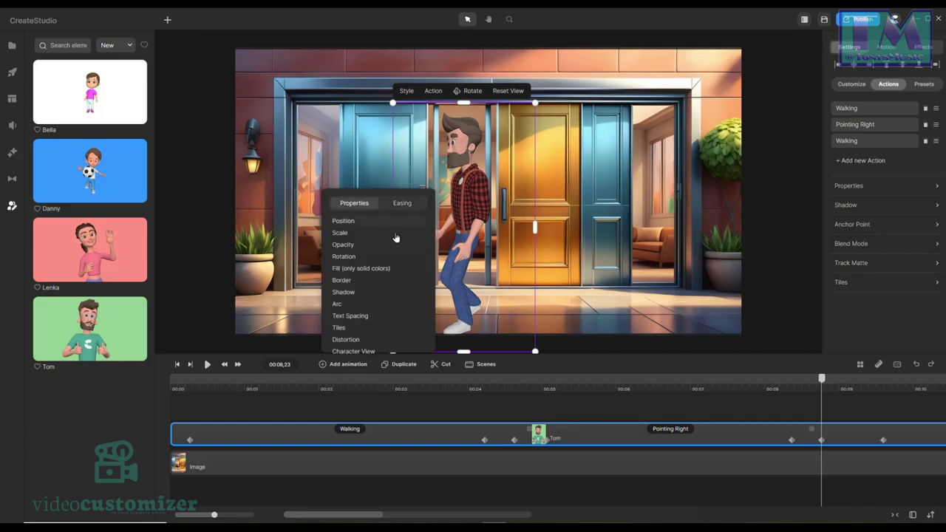
Shift Tom's second Position animation so it runs from 00:09,04 to 00:09,29.
{"action": "left_click_drag", "start_coordinate": [304, 516], "coordinate": [321, 516]}
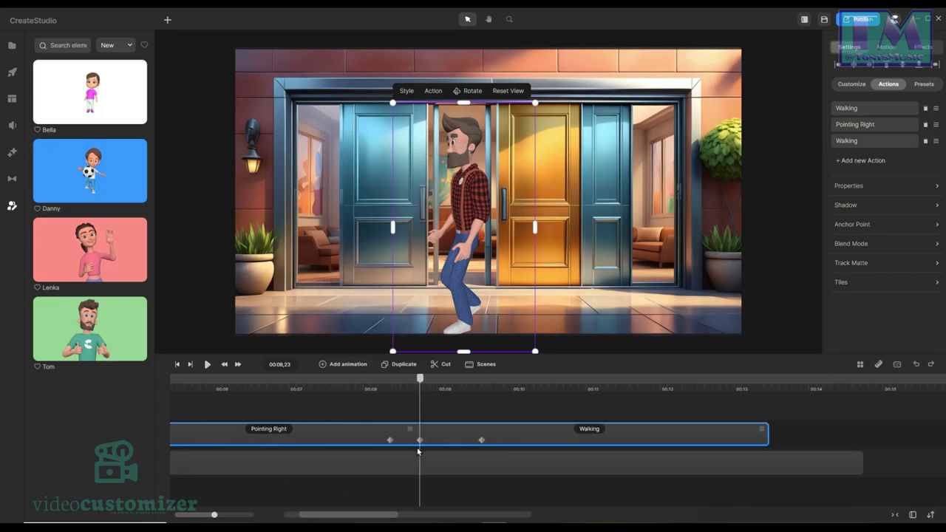
{"action": "left_click", "coordinate": [487, 442]}
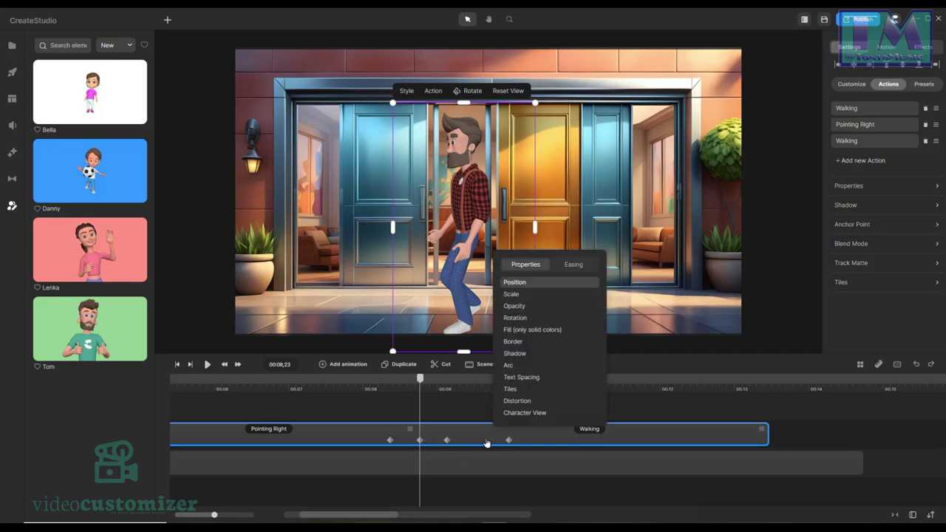
{"action": "left_click", "coordinate": [447, 442]}
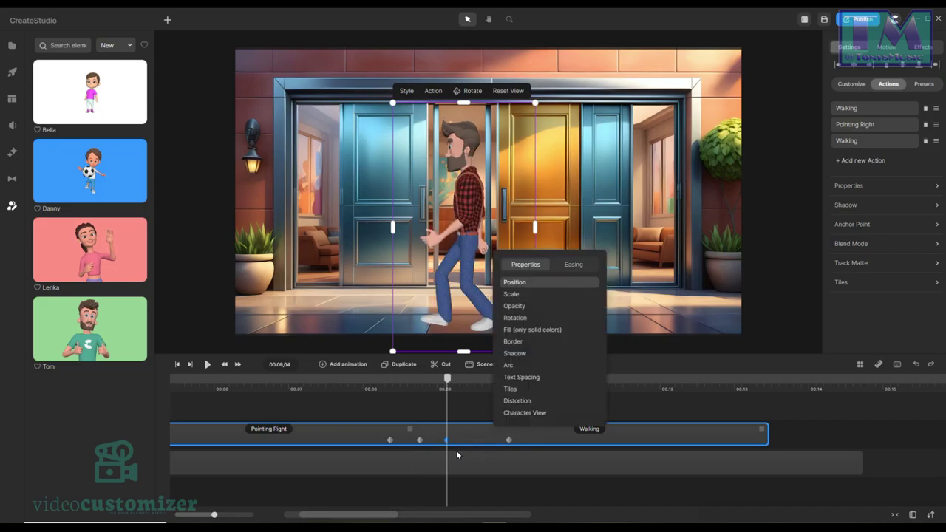
{"action": "left_click", "coordinate": [510, 441]}
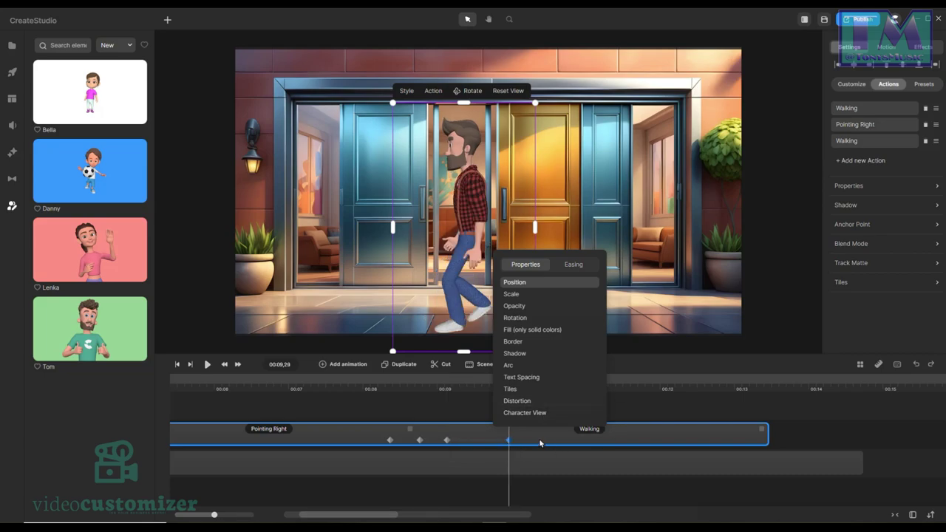
Extend Tom's second Position animation to 00:13,13, starting where his turn ends, and place Tom beyond the scene's left edge at the end keyframe.
{"action": "left_click", "coordinate": [765, 442]}
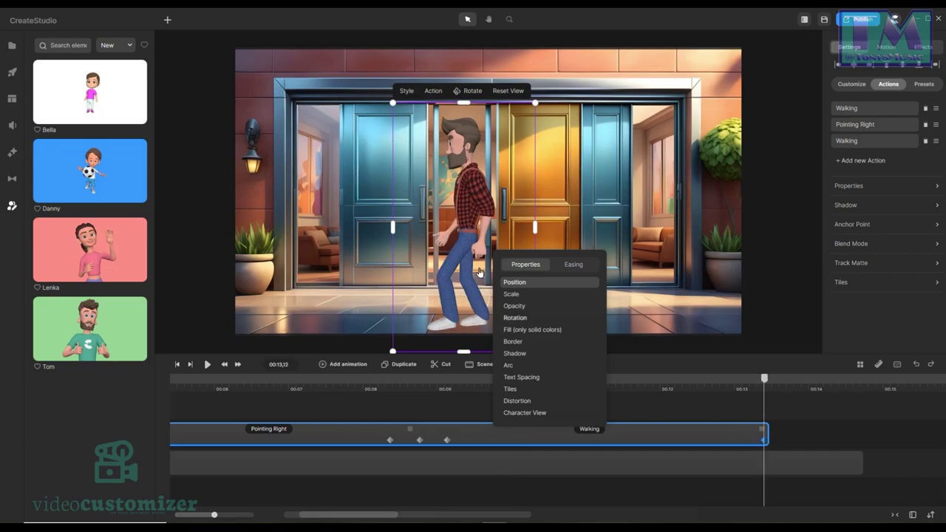
{"action": "left_click_drag", "start_coordinate": [448, 194], "coordinate": [196, 218]}
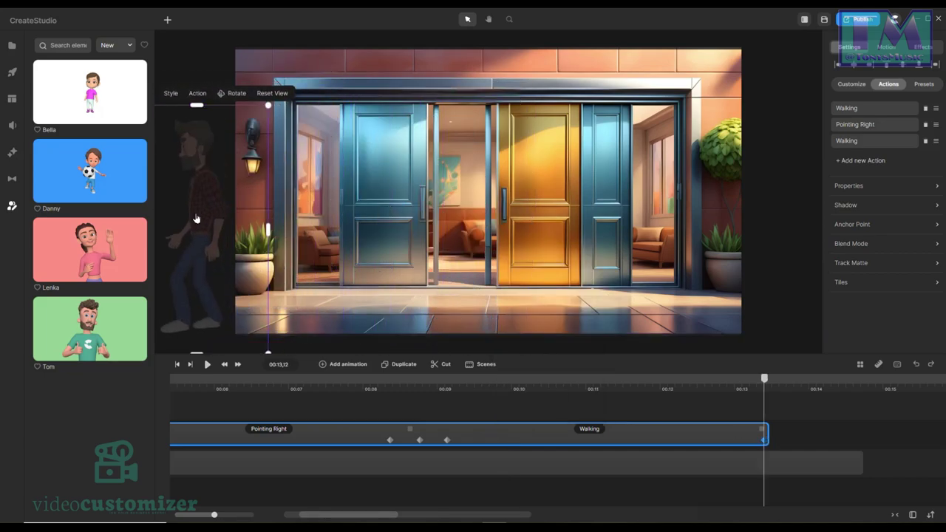
{"action": "left_click_drag", "start_coordinate": [583, 442], "coordinate": [557, 441]}
{"action": "right_click", "coordinate": [556, 441]}
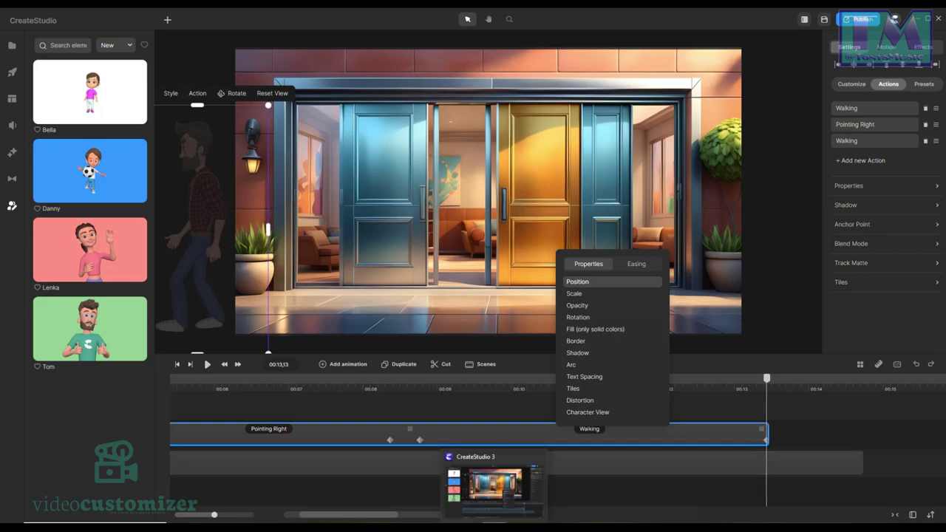
Play the whole animation from 00:00,00 to review Tom's walk in, pointing and walk off.
{"action": "left_click_drag", "start_coordinate": [342, 519], "coordinate": [326, 519]}
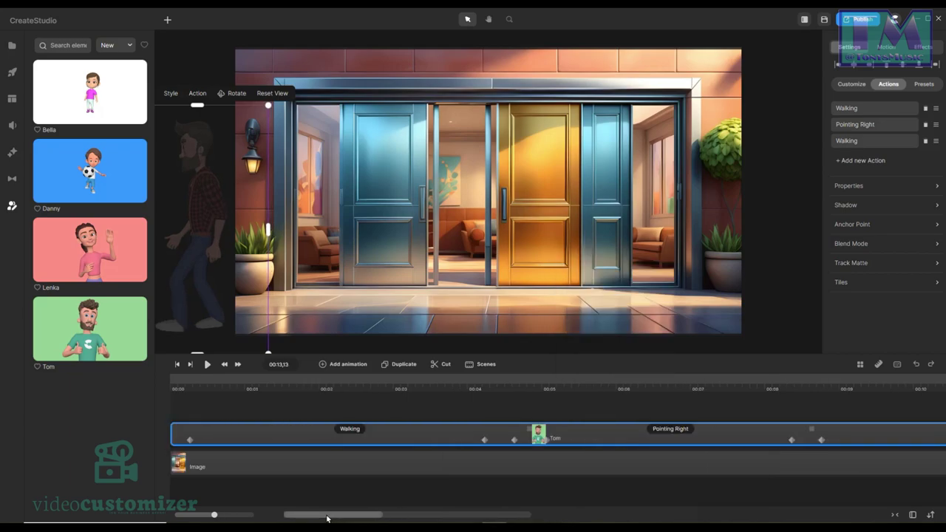
{"action": "left_click", "coordinate": [179, 365]}
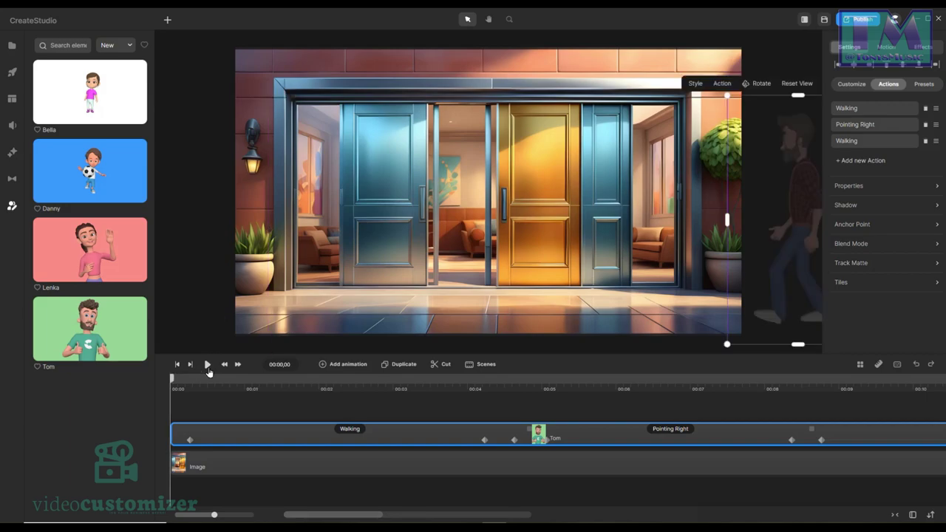
{"action": "left_click", "coordinate": [208, 364]}
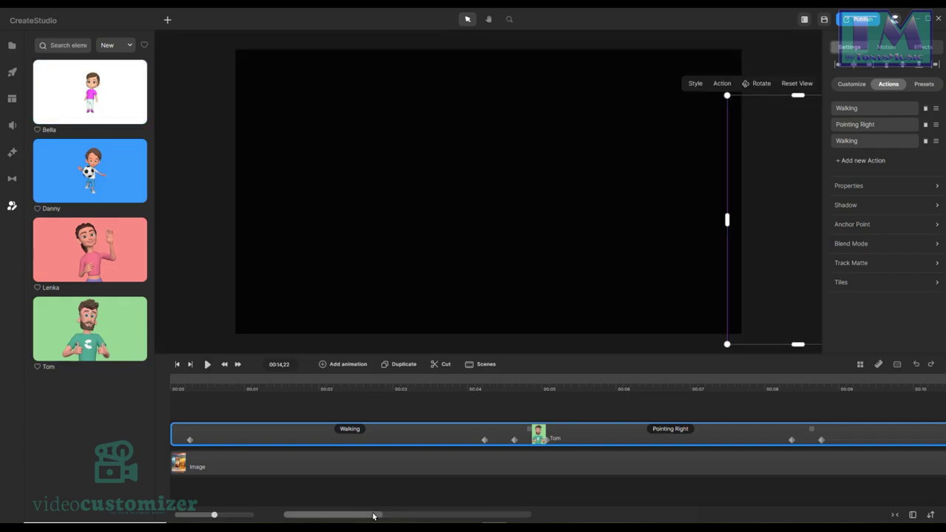
{"action": "left_click_drag", "start_coordinate": [373, 515], "coordinate": [374, 516]}
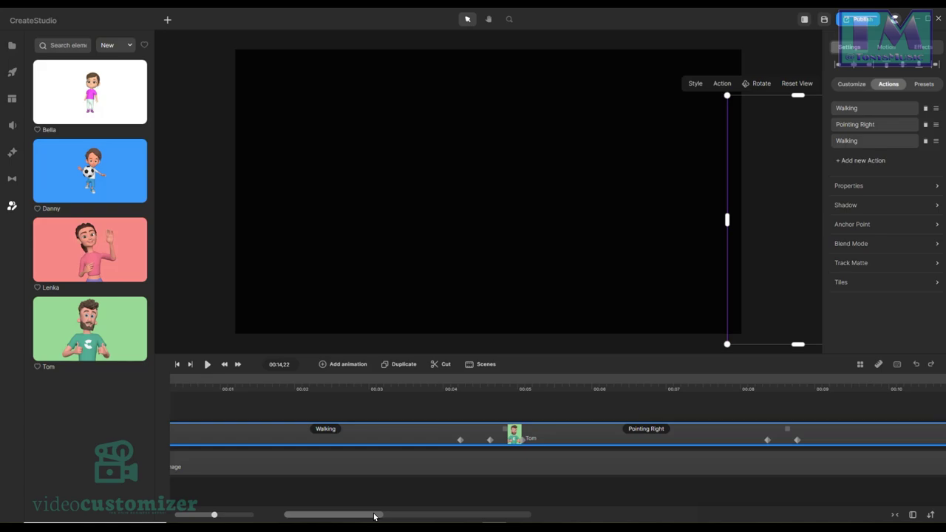